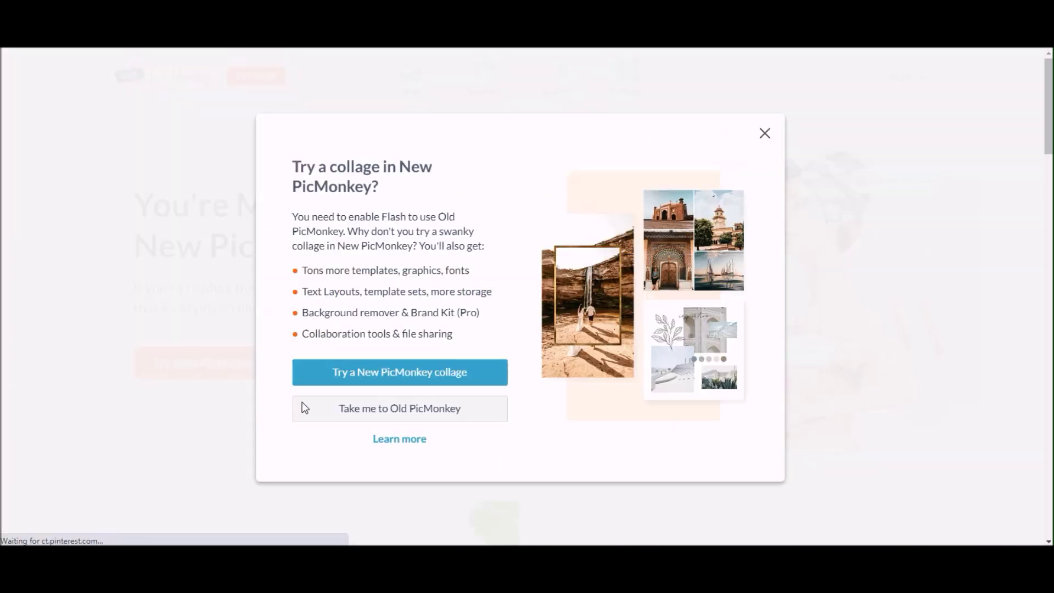
- Switch to the old Flash-based PicMonkey and allow Flash to run in Chrome
left_click(406, 409)
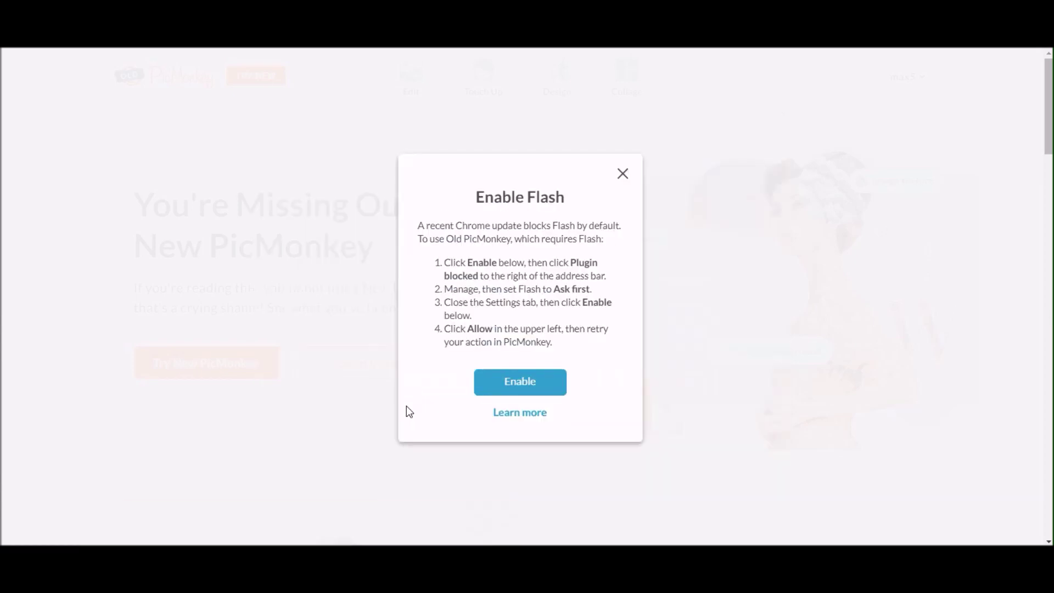
left_click(527, 383)
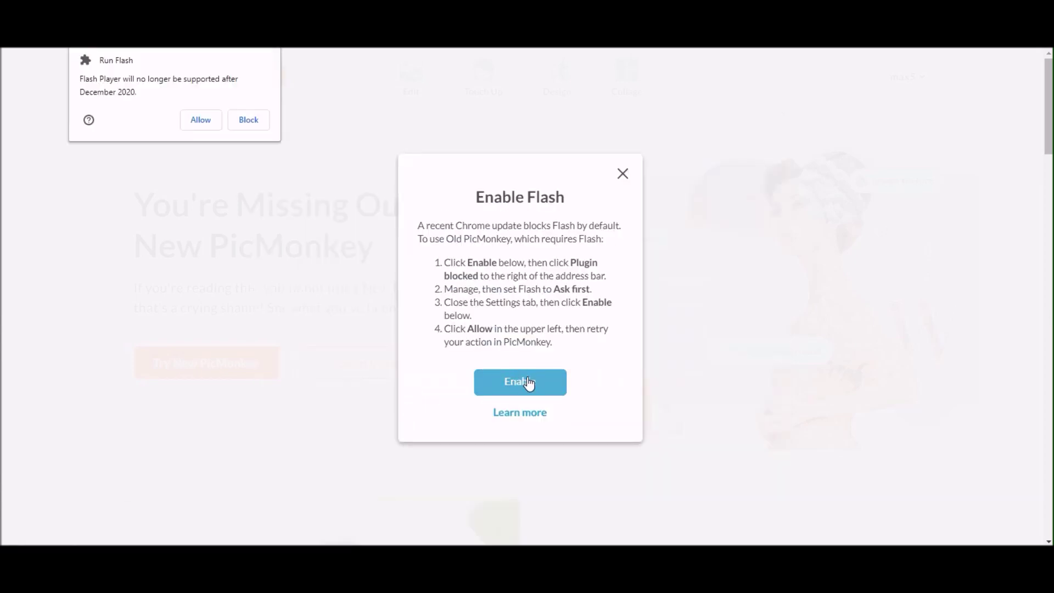
left_click(200, 124)
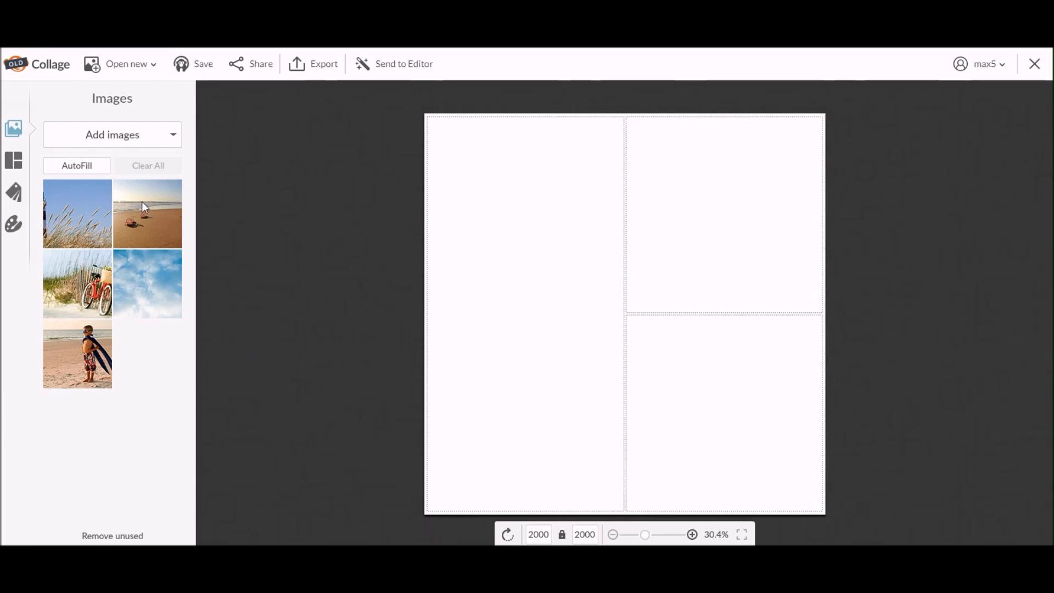
- Add the black-and-white coffee-maker and grassy building photos from the computer to the image tray
left_click(121, 139)
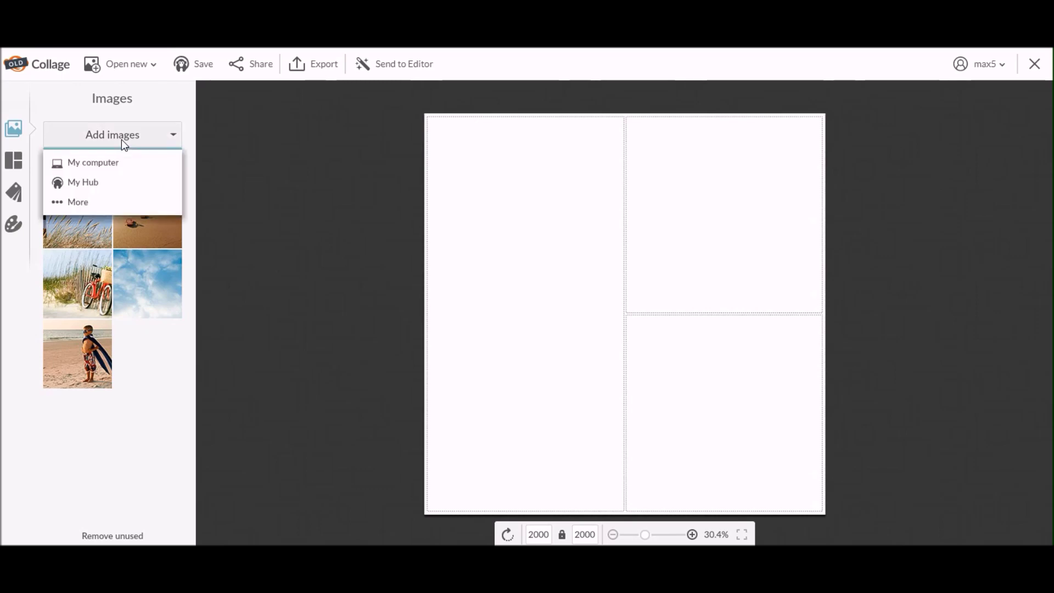
left_click(93, 162)
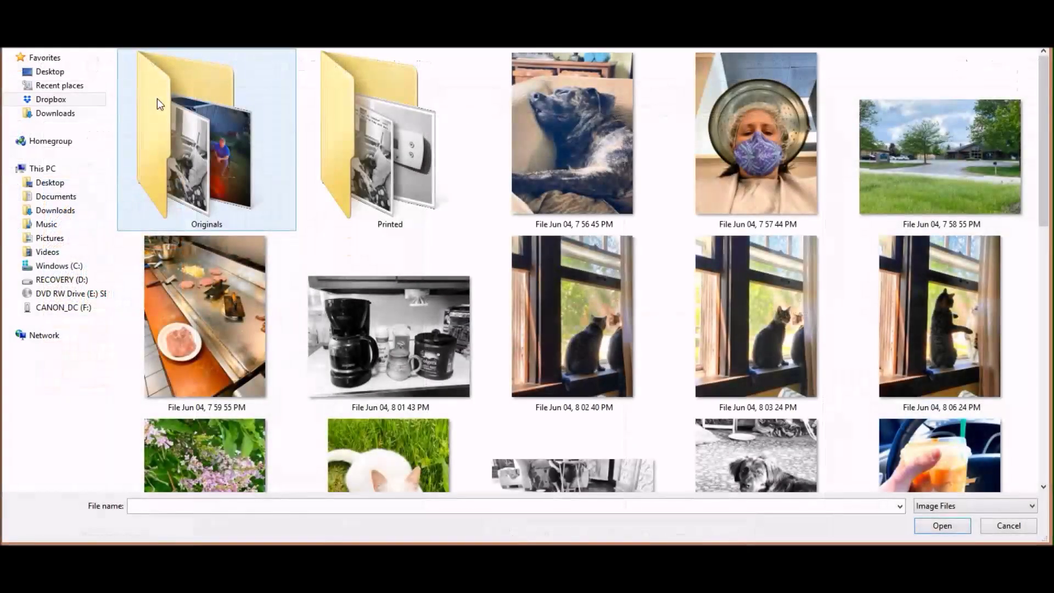
left_click(420, 308)
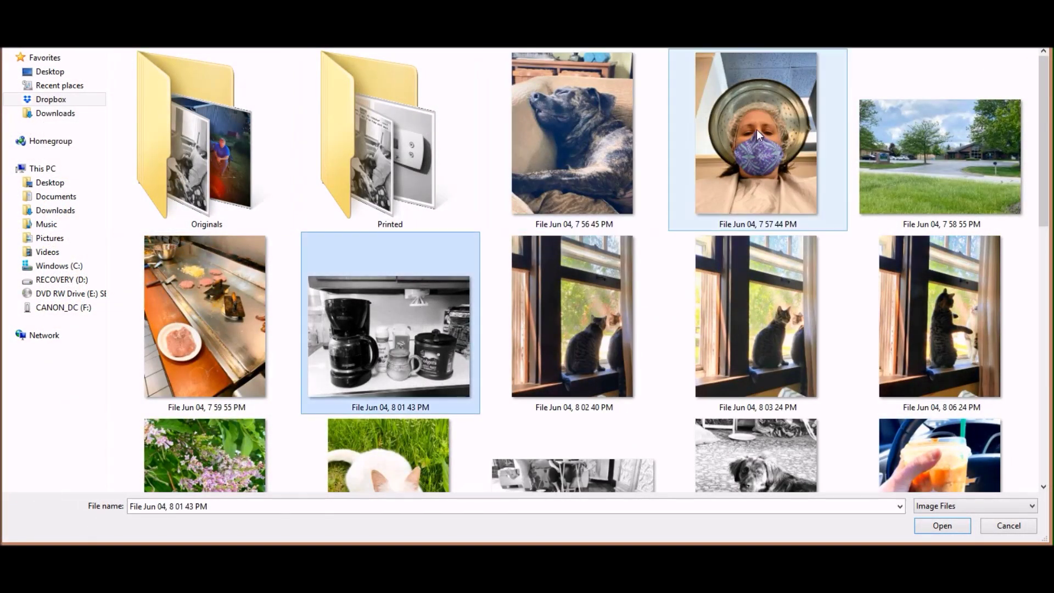
left_click(954, 161, "ctrl")
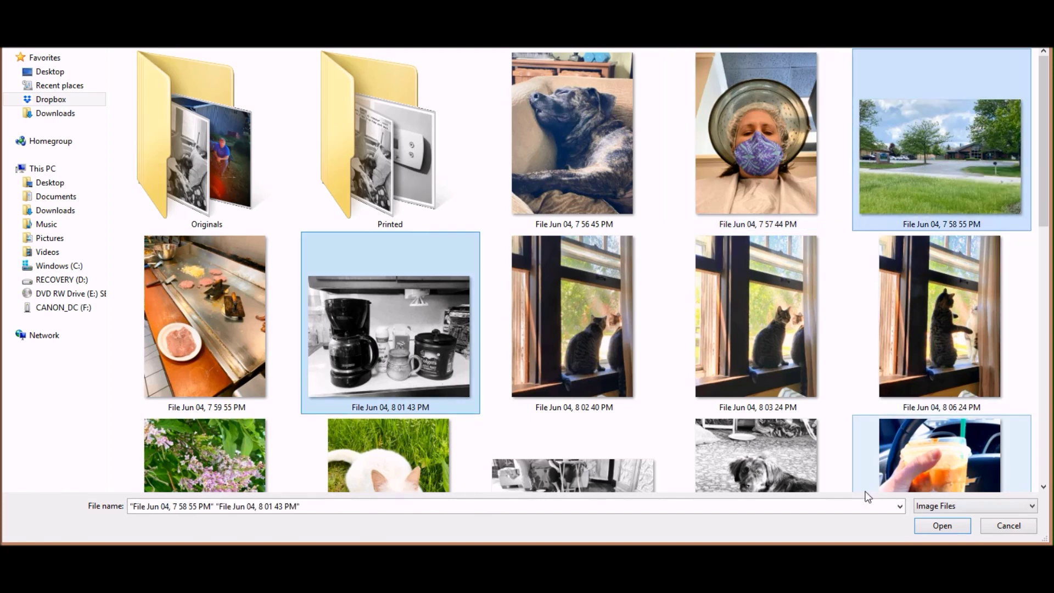
left_click(944, 527)
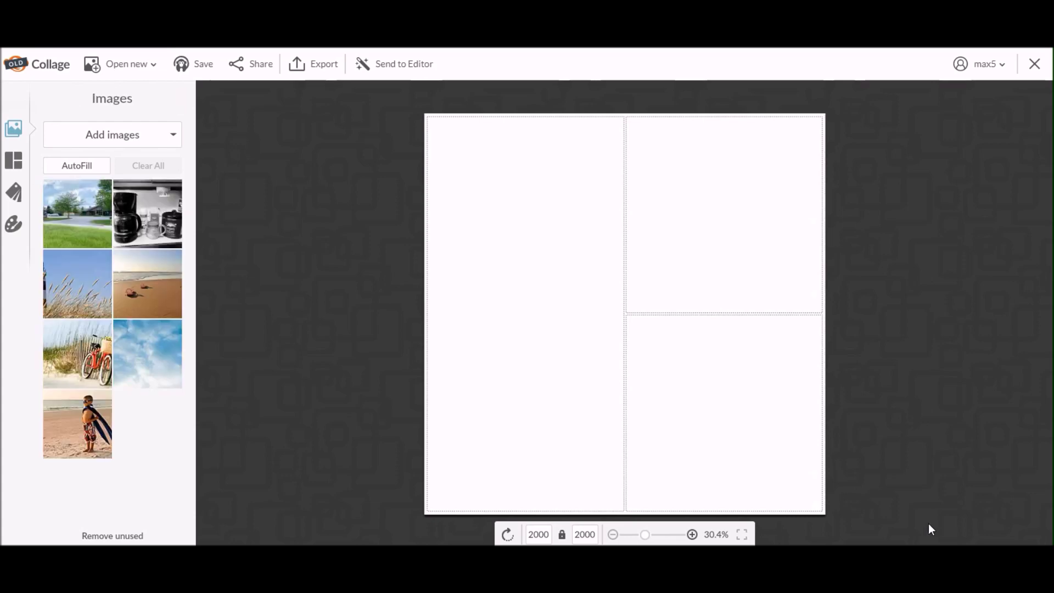
- Create a custom single-cell layout sized 1800 × 1200 with the aspect ratio unlocked
left_click(14, 165)
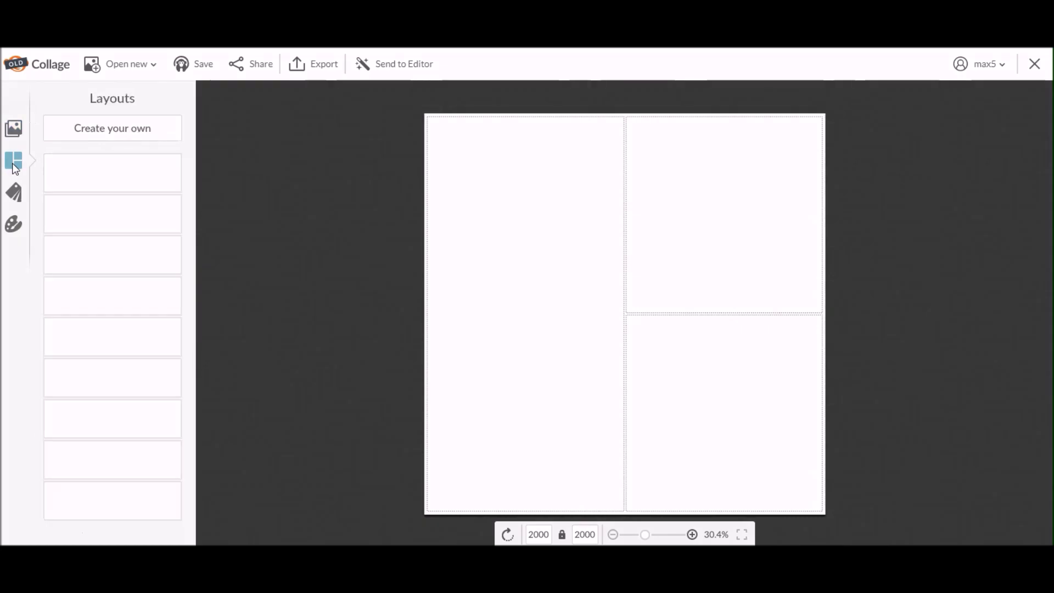
left_click(115, 131)
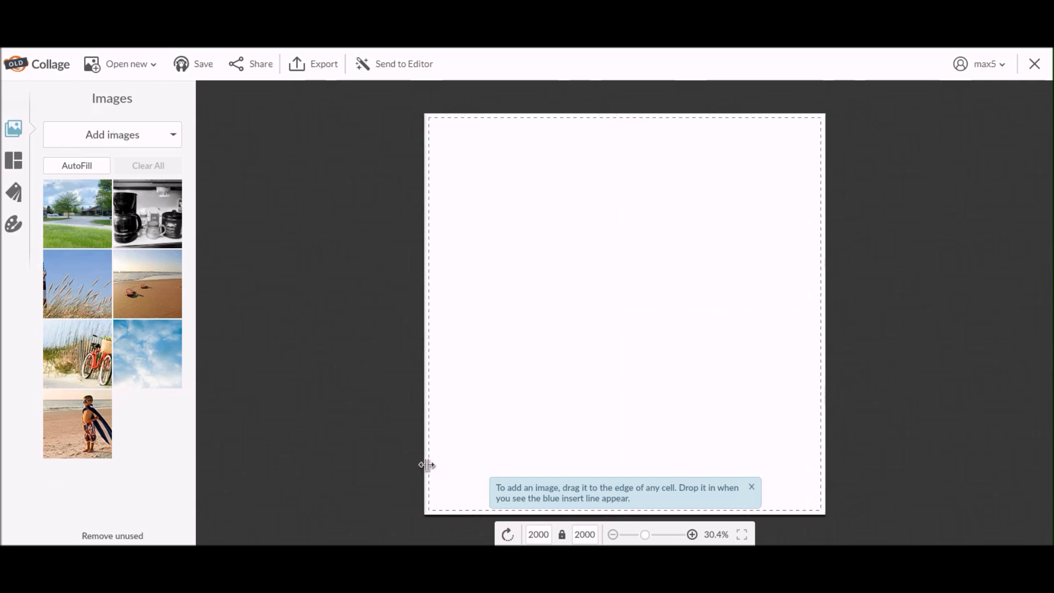
left_click(538, 538)
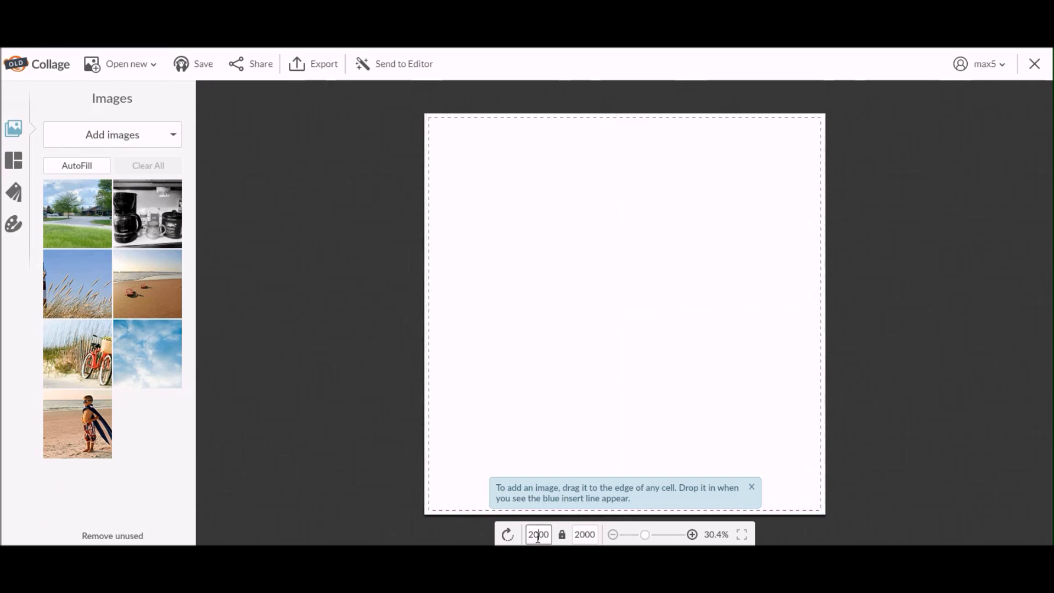
key("BackSpace")
key("BackSpace")
type("18")
left_click(561, 538)
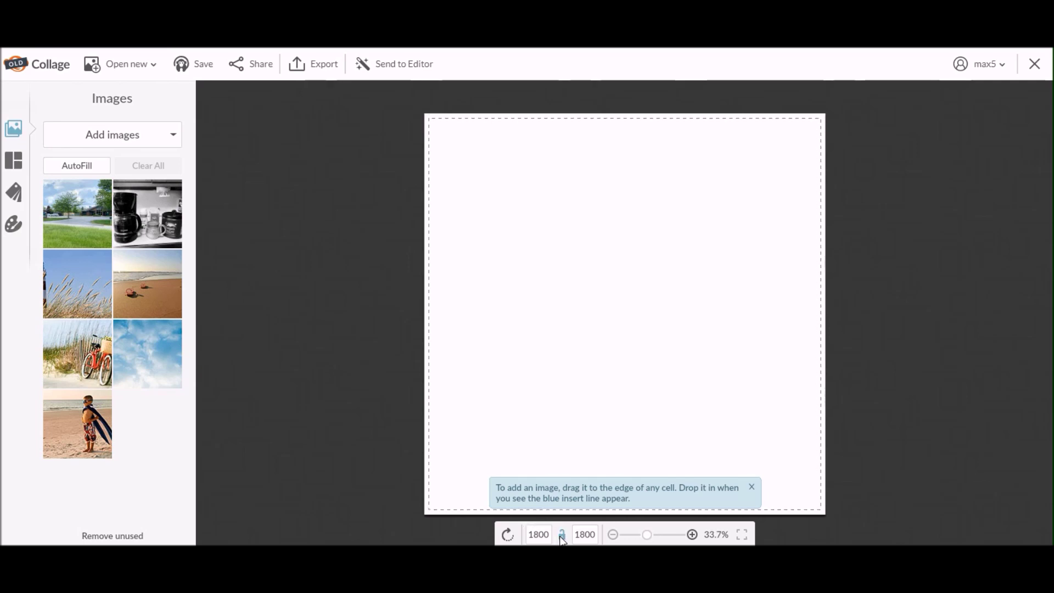
left_click(586, 536)
key("BackSpace")
type("2")
key("Return")
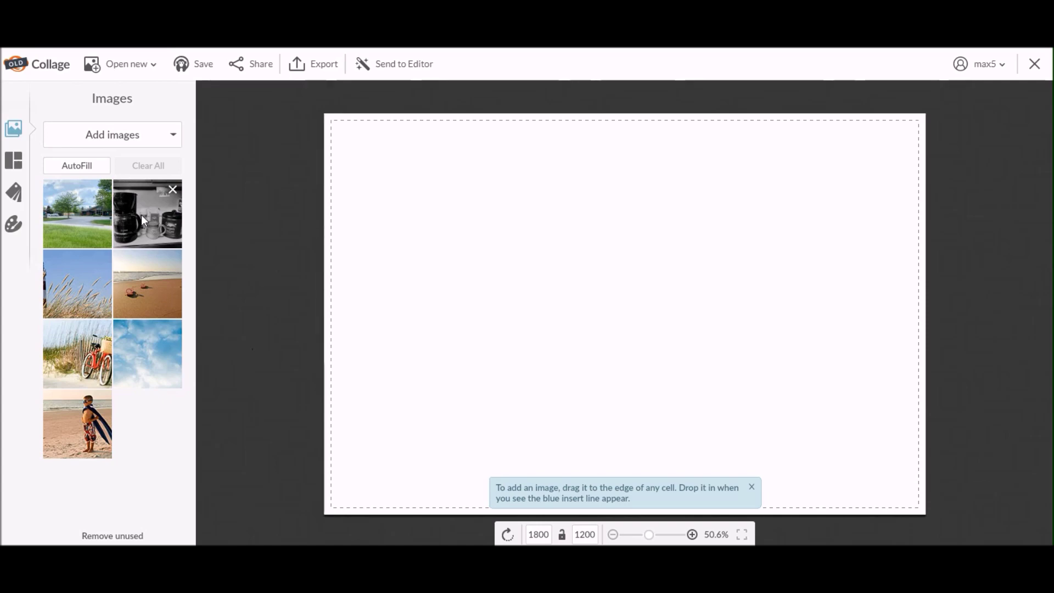
- Place the coffee-maker photo in the cell, enlarge it to 127% and reposition it to frame the counter
left_click_drag(144, 212, 512, 320)
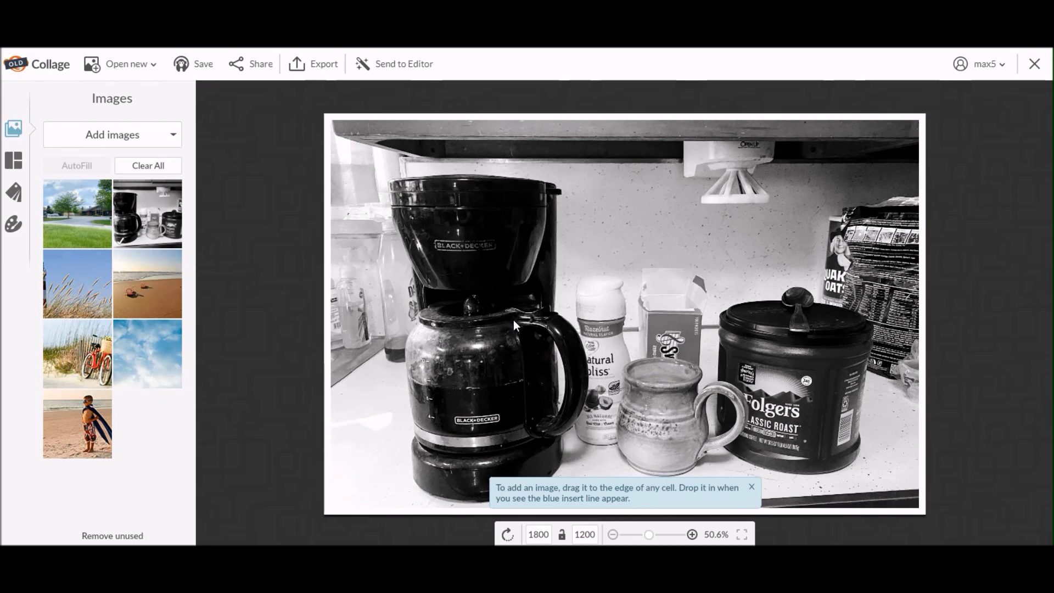
mouse_move(513, 320)
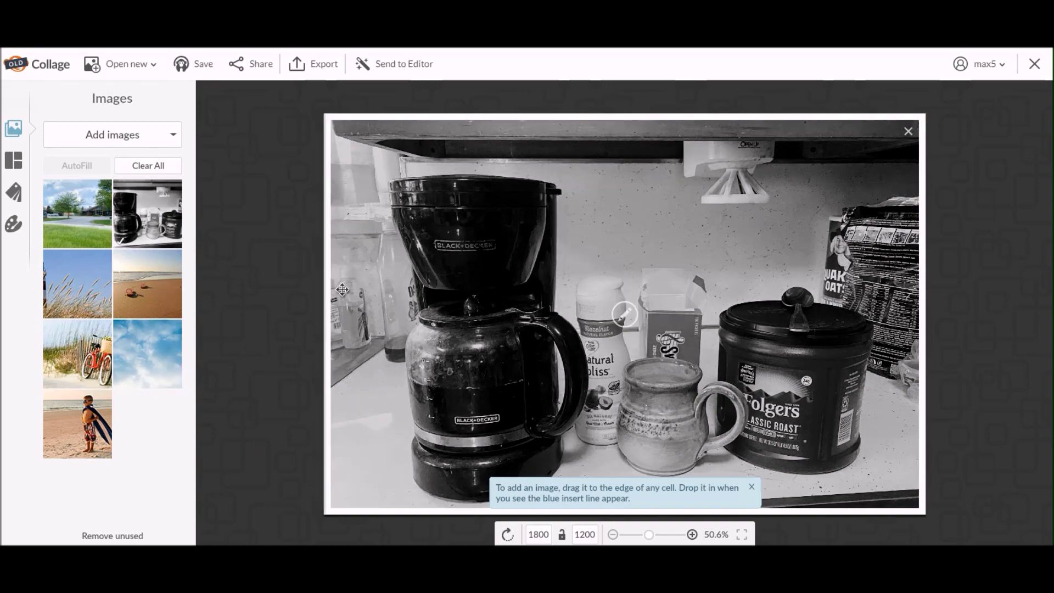
left_click_drag(482, 346, 475, 250)
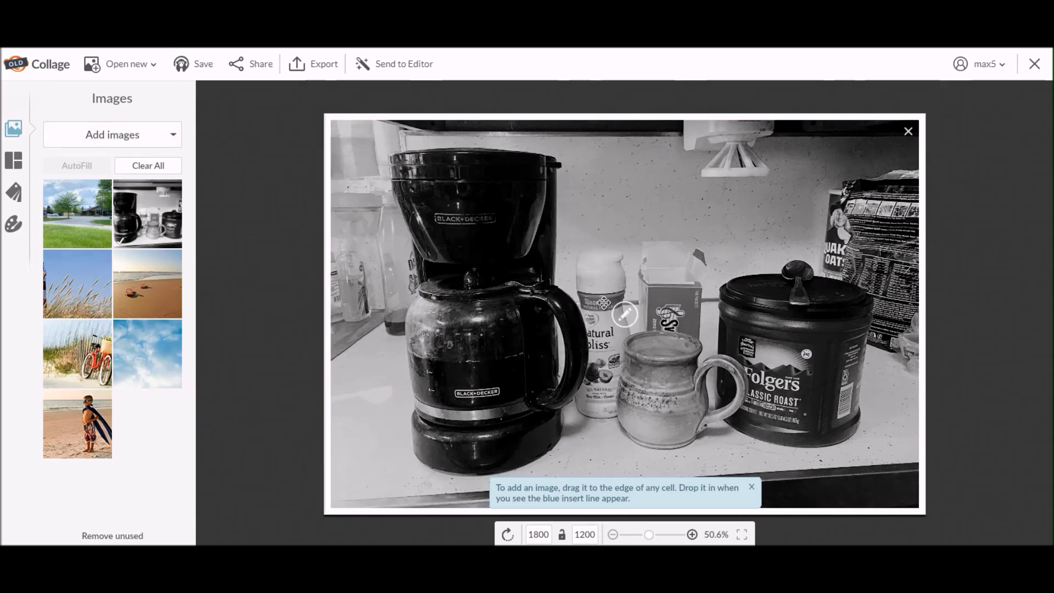
left_click(630, 320)
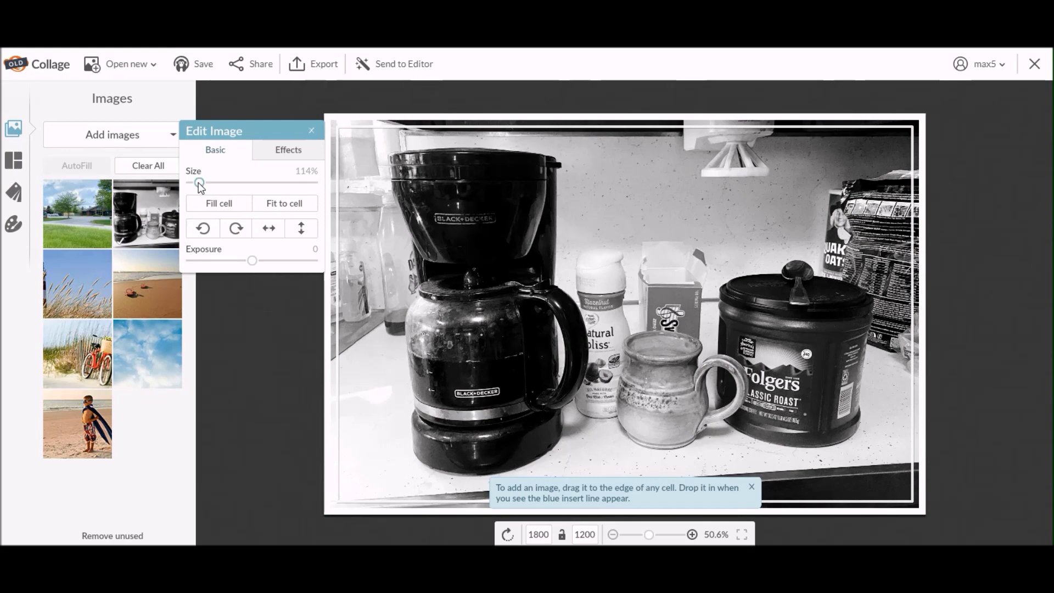
left_click_drag(199, 182, 206, 183)
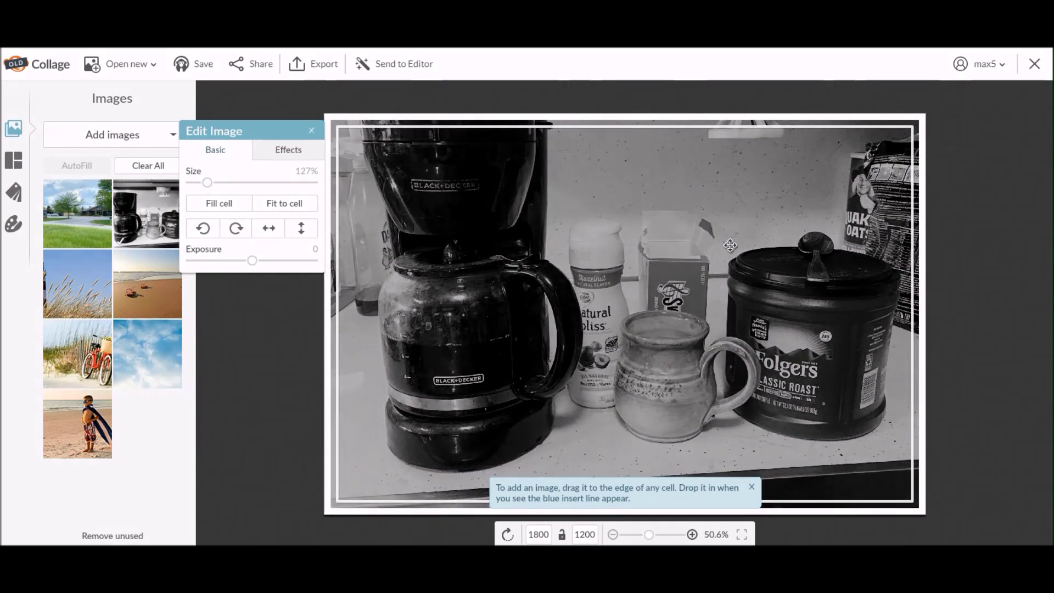
left_click_drag(730, 246, 729, 284)
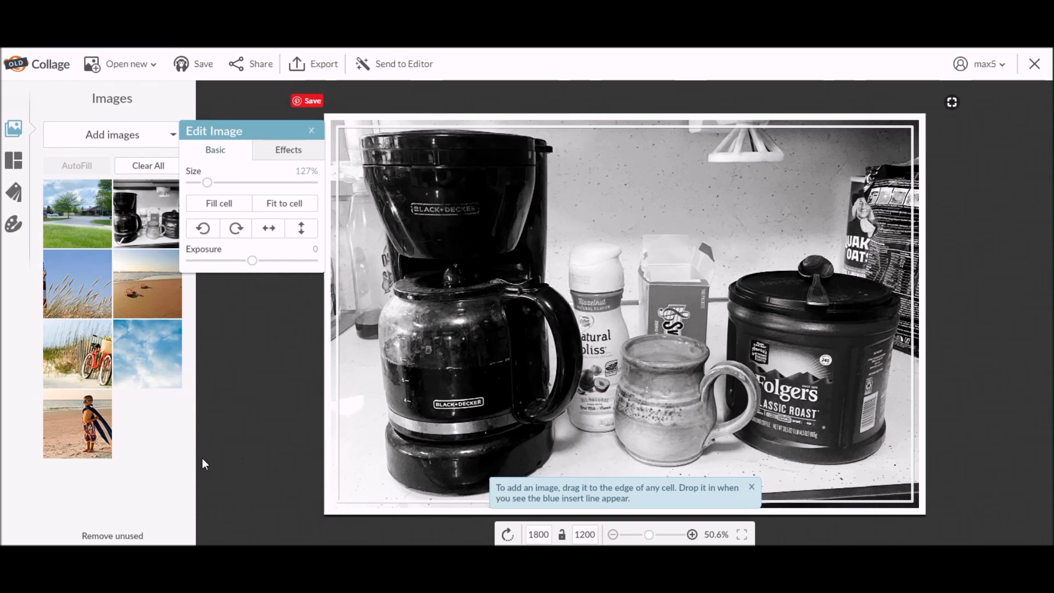
left_click(13, 226)
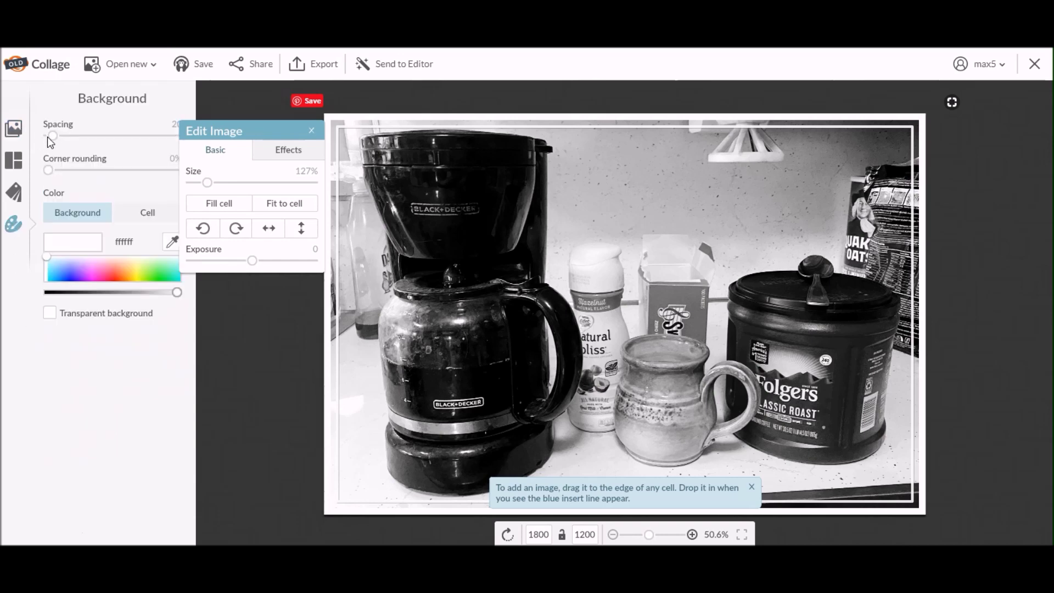
- Widen the collage spacing to 30 and bring up the 1800 × 1200 JPG export
left_click_drag(53, 136, 55, 136)
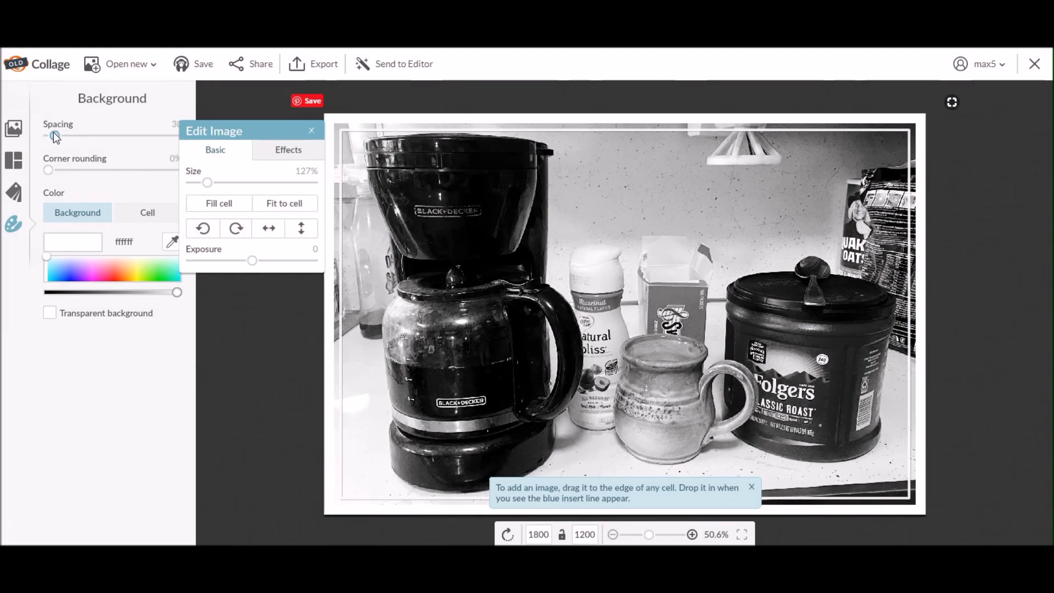
left_click(317, 67)
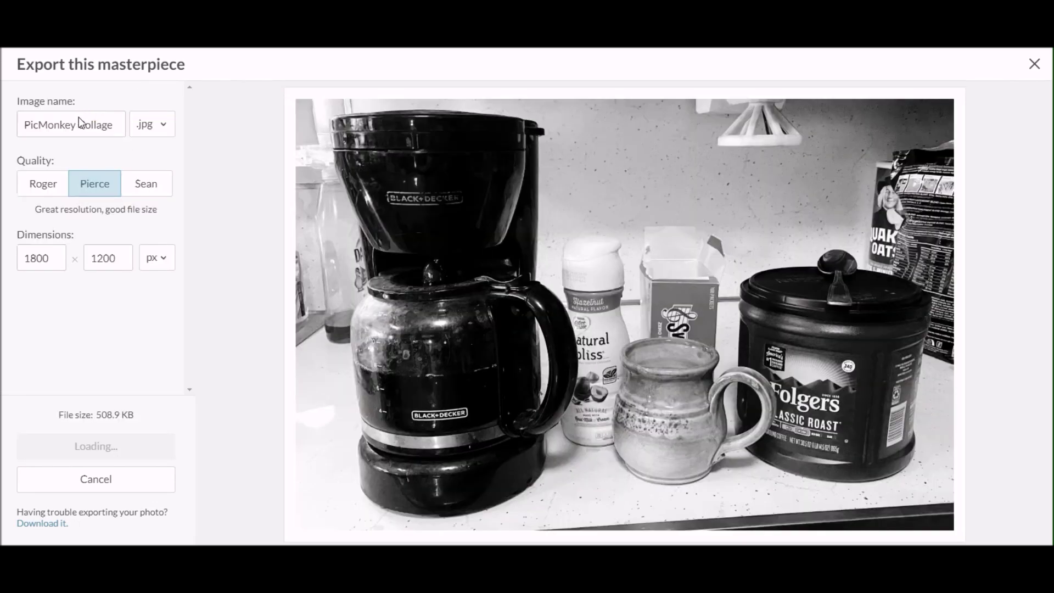
- Export the coffee-maker version named '1', then drop the building photo into the cell
left_click_drag(117, 125, 19, 131)
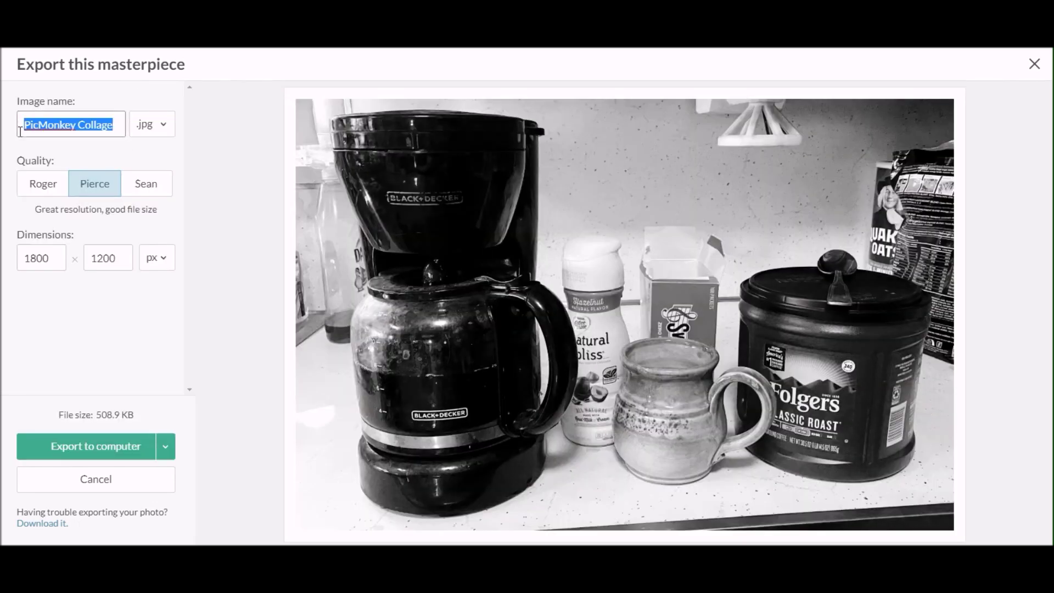
type("1")
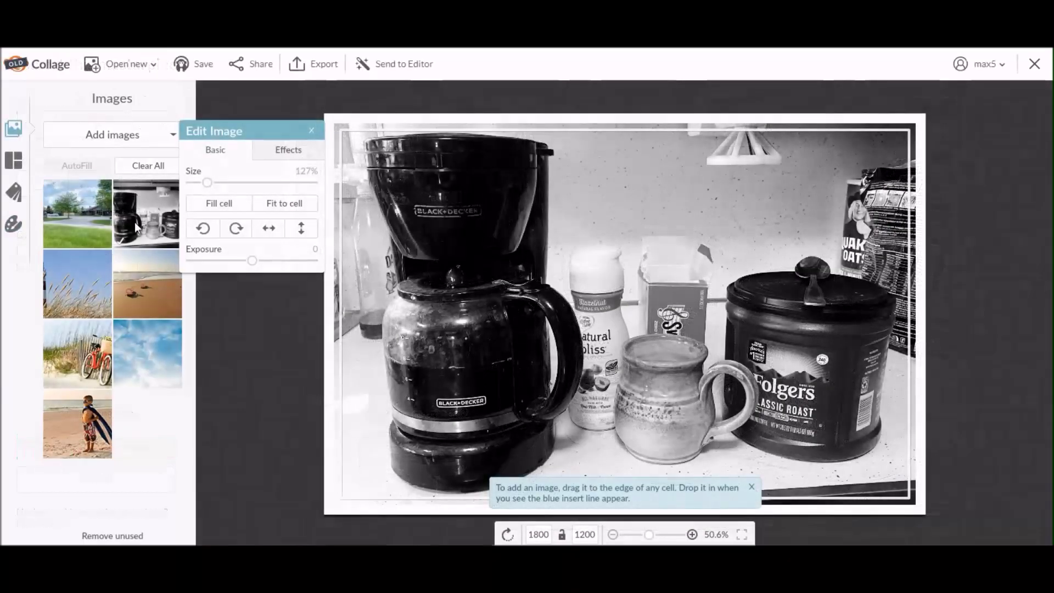
left_click_drag(74, 219, 540, 348)
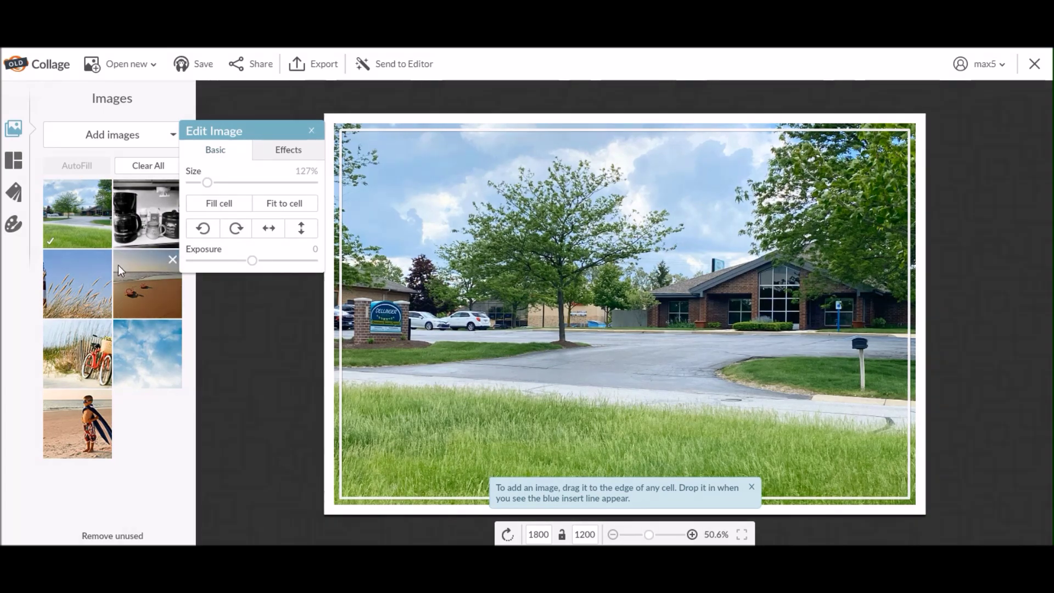
- Enlarge the building photo to 131%, shift it down, and open it in the full editor
left_click(20, 224)
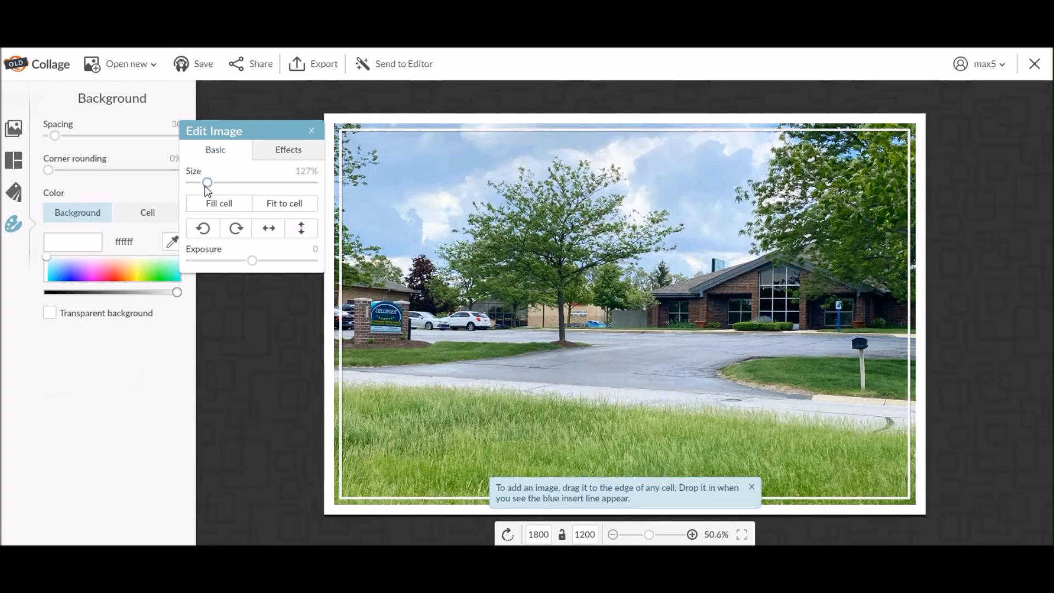
left_click_drag(206, 186, 207, 186)
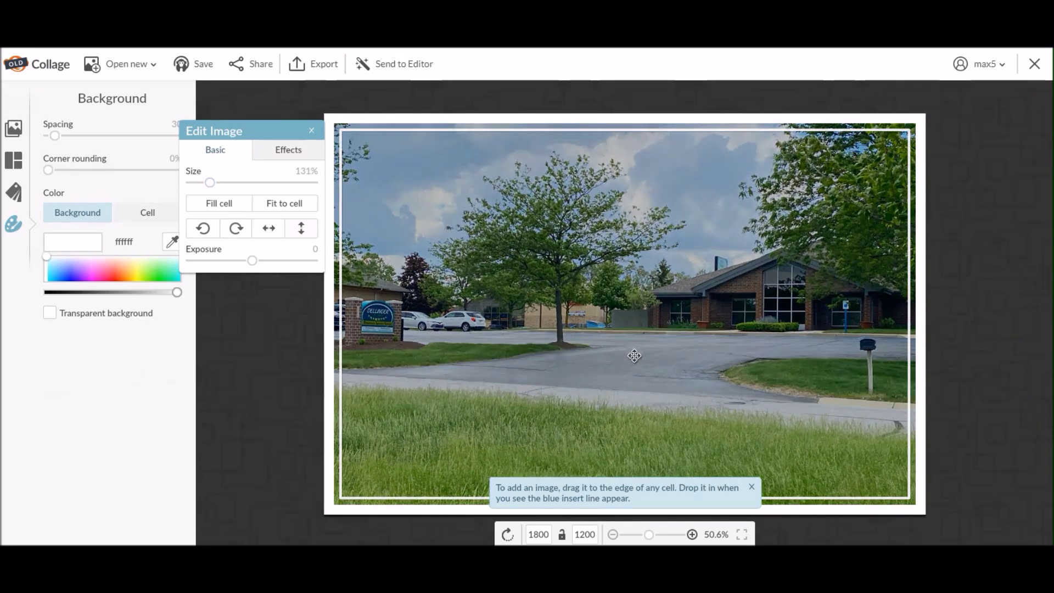
left_click_drag(634, 359, 630, 402)
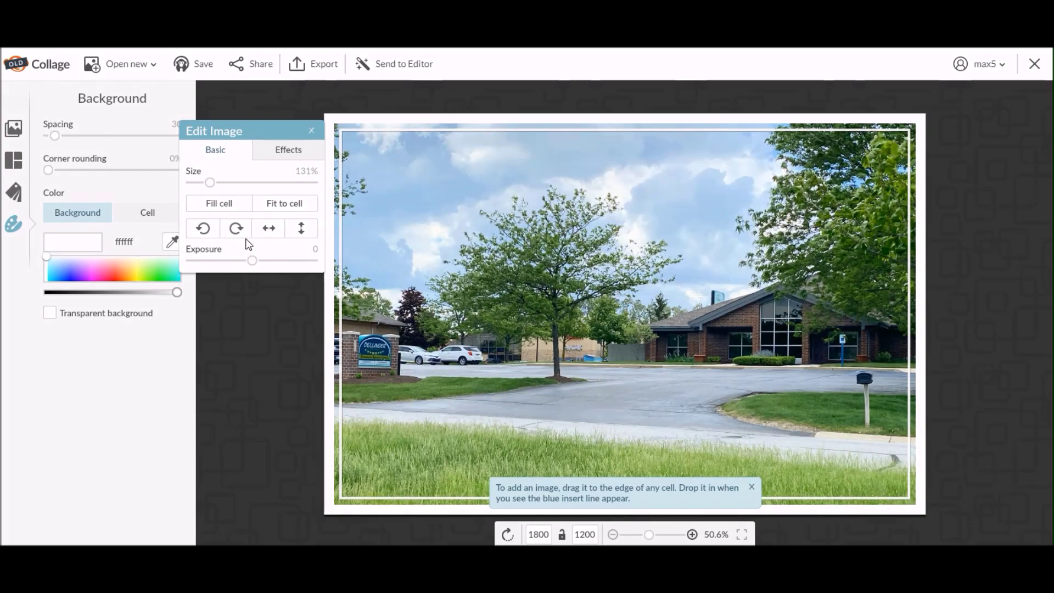
left_click(272, 153)
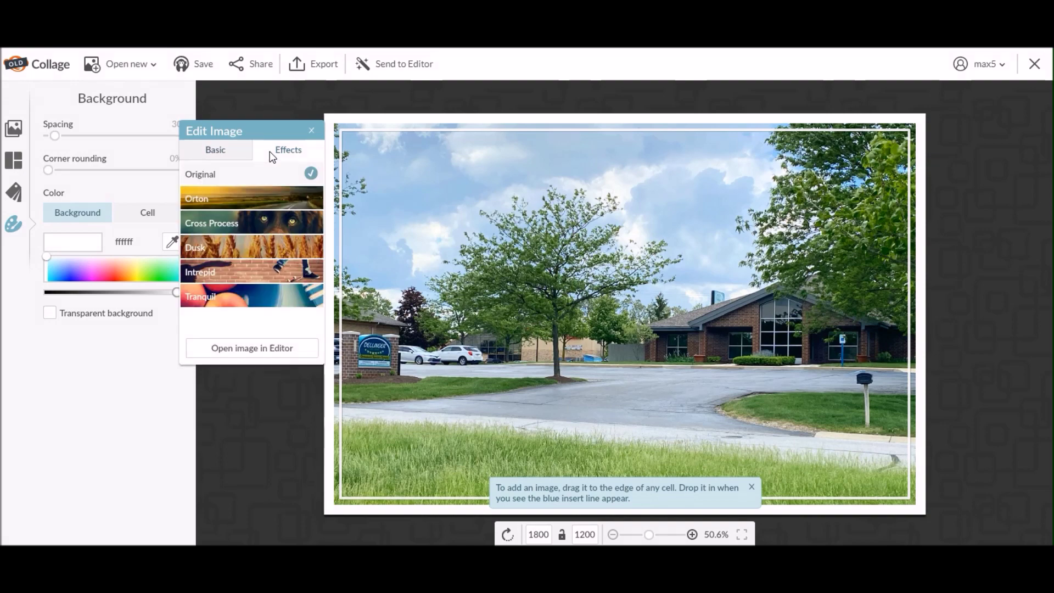
left_click(252, 348)
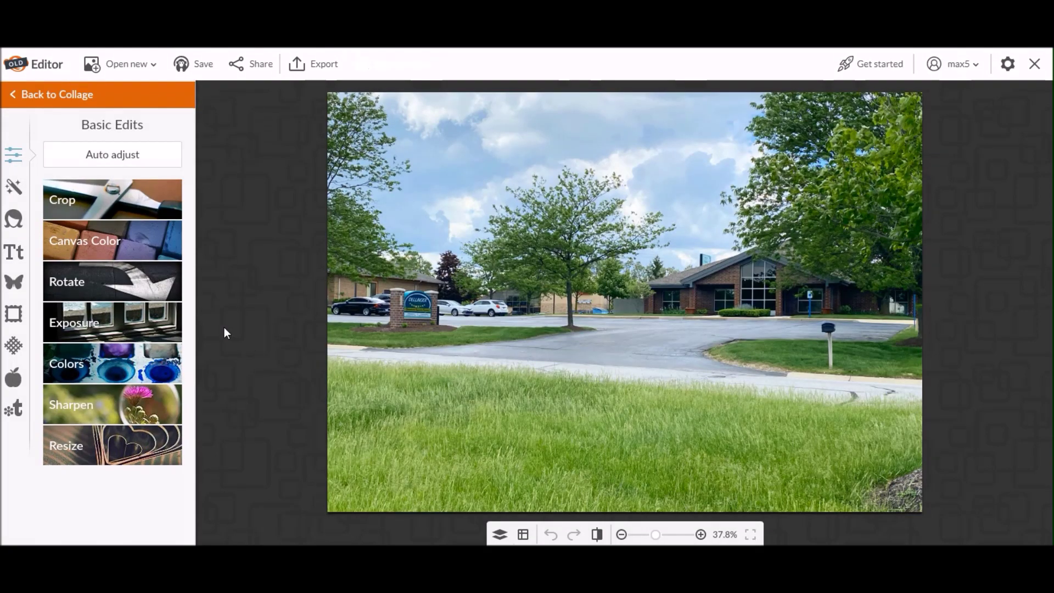
- Straighten the lawn photo by -0.3, apply it, and return to the collage
left_click(94, 279)
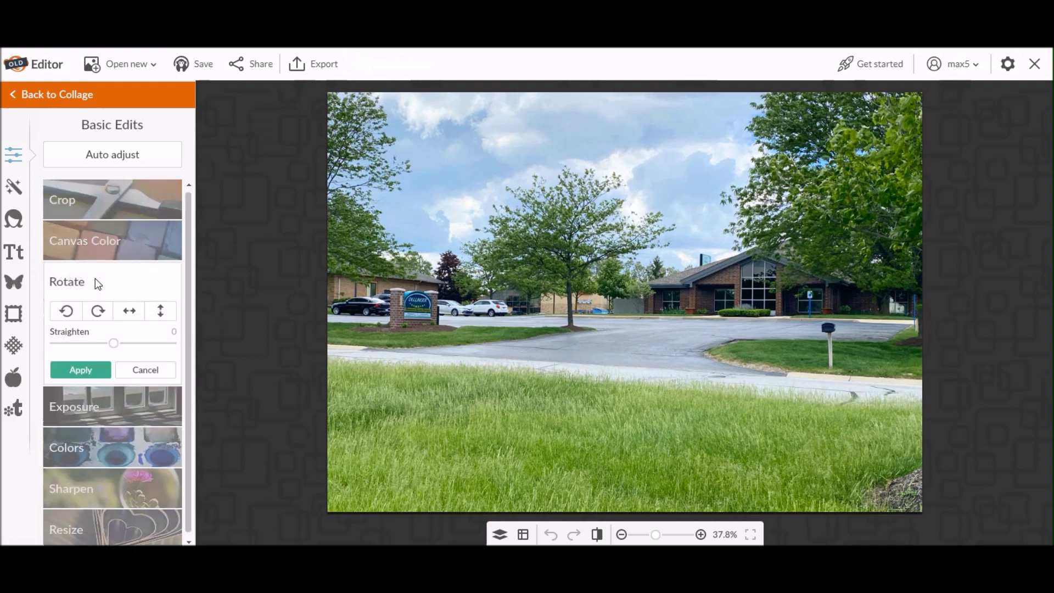
left_click(114, 342)
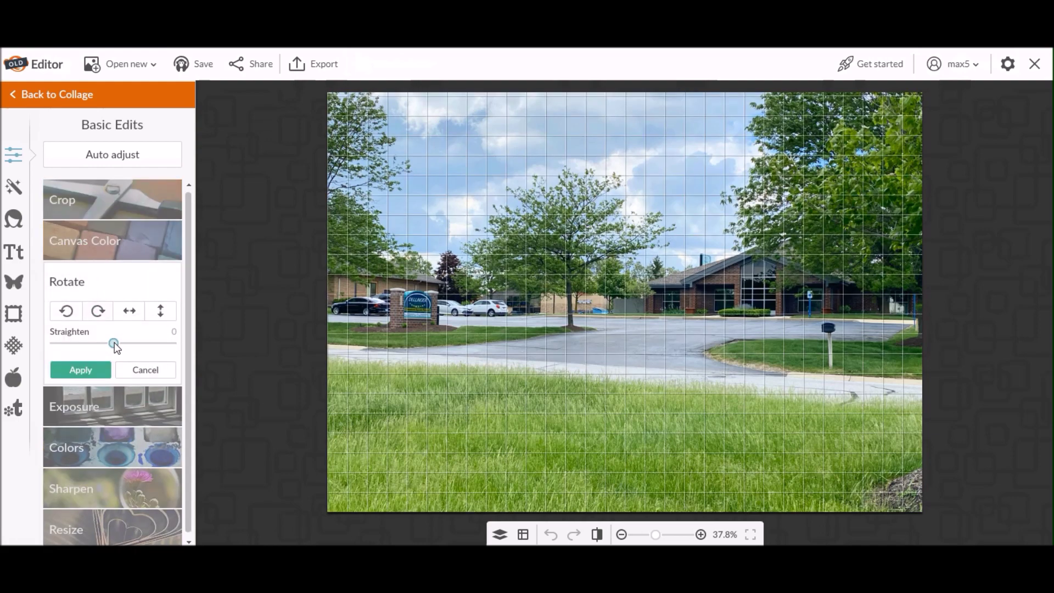
left_click_drag(115, 342, 110, 343)
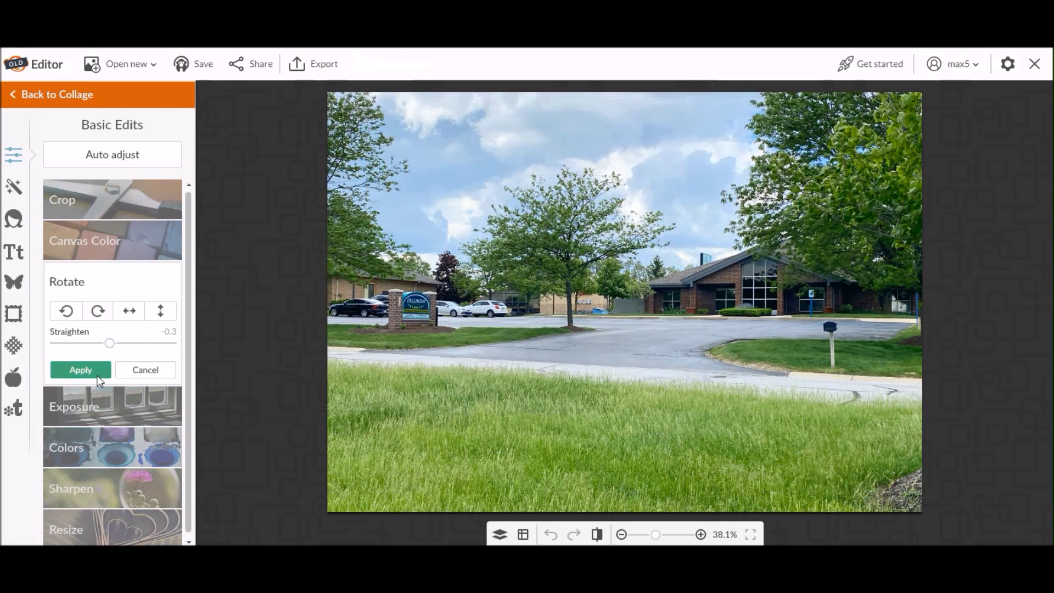
left_click(96, 371)
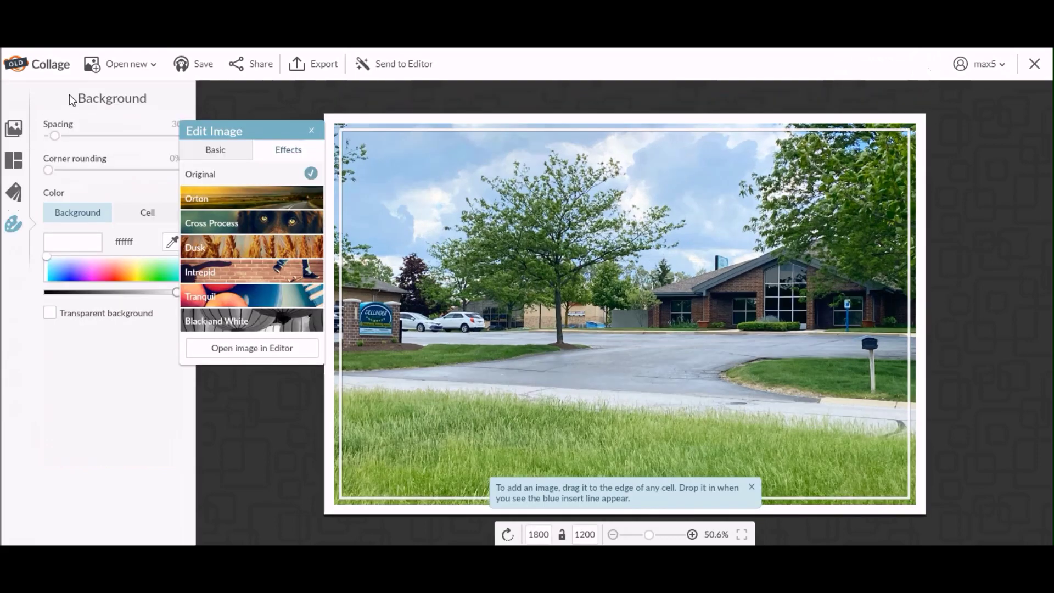
left_click(69, 94)
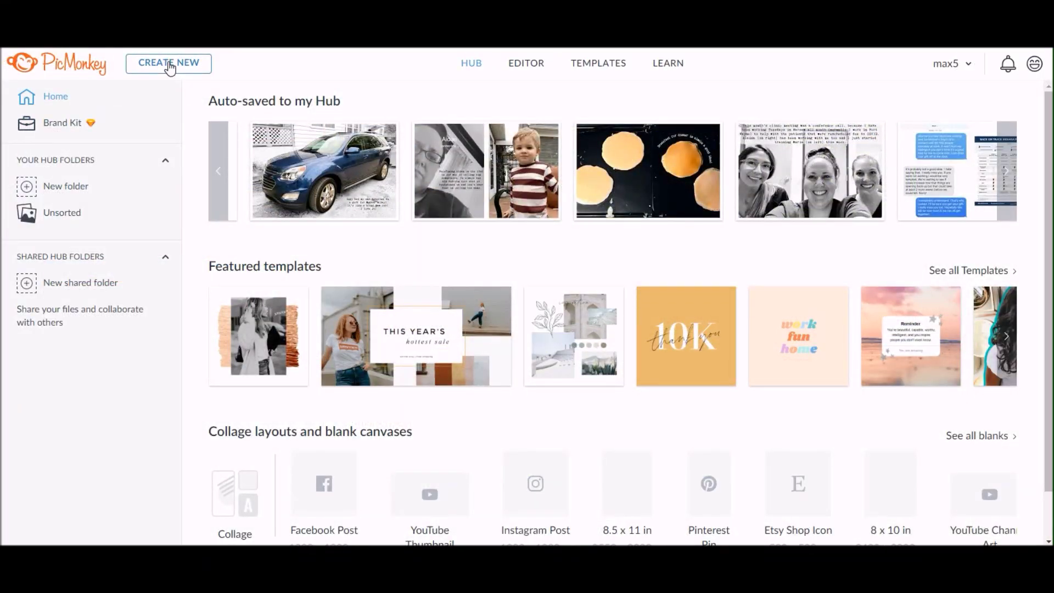
- Start a new design from the computer and open the clothing PhotoSheet 6x4 screenshot
left_click(168, 63)
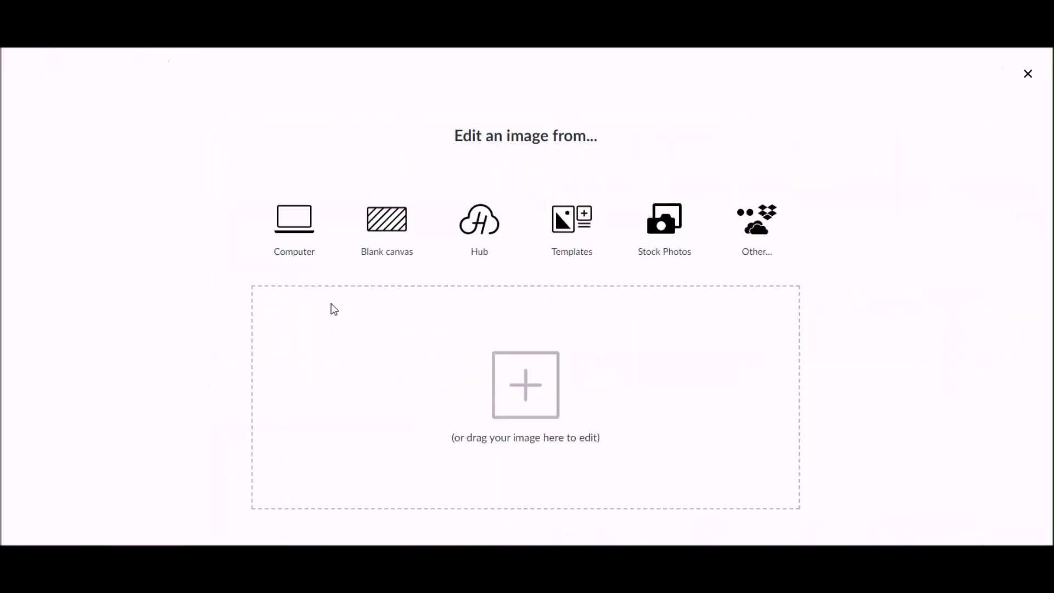
left_click(311, 240)
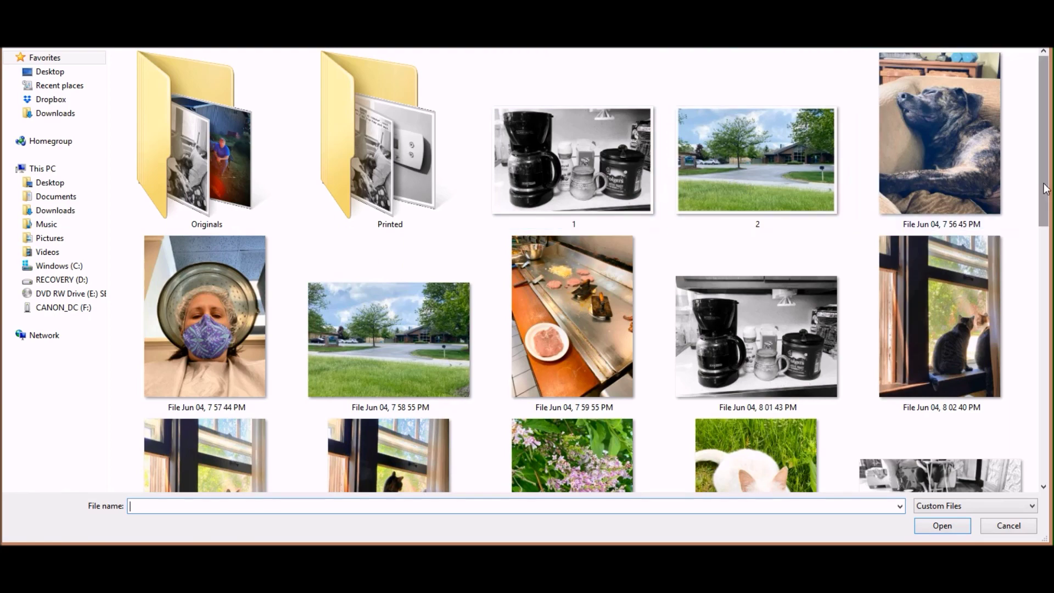
scroll(1045, 189, "down", 5)
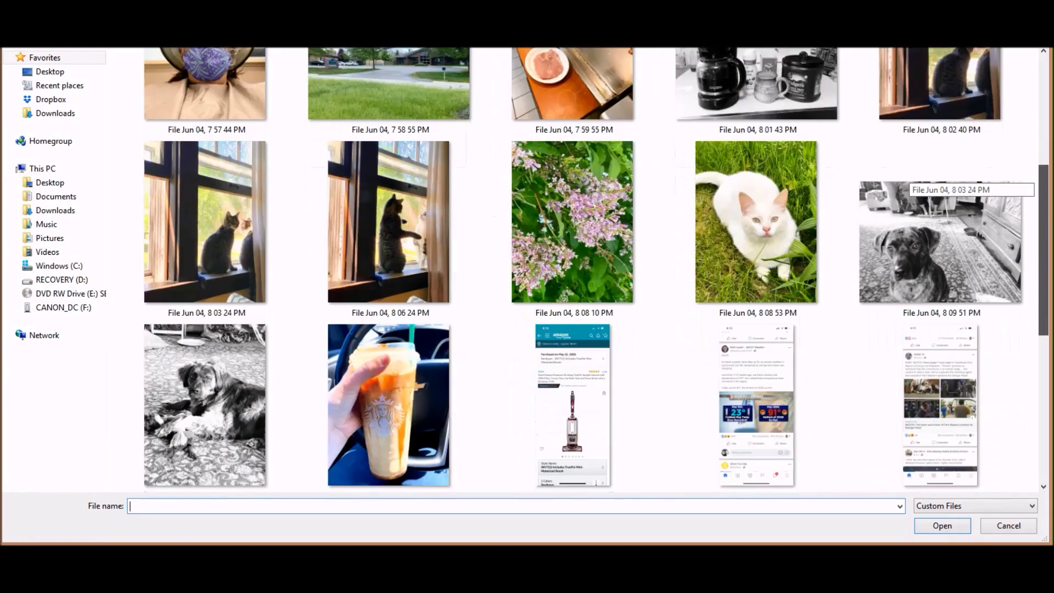
scroll(596, 269, "down", 6)
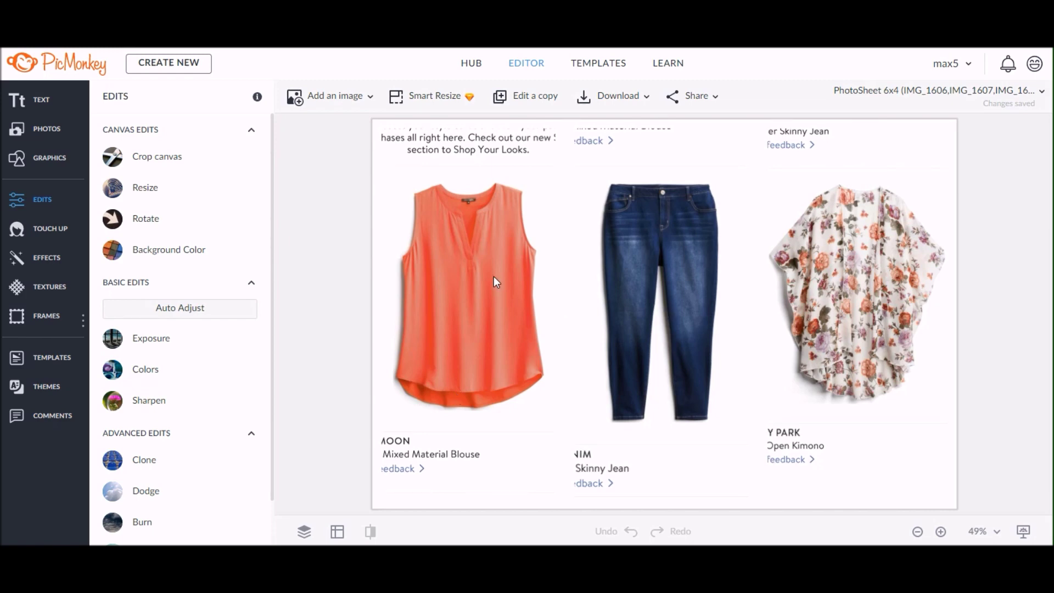
- Add a solid Basic rectangle and set its colour to #ffffff
left_click(305, 533)
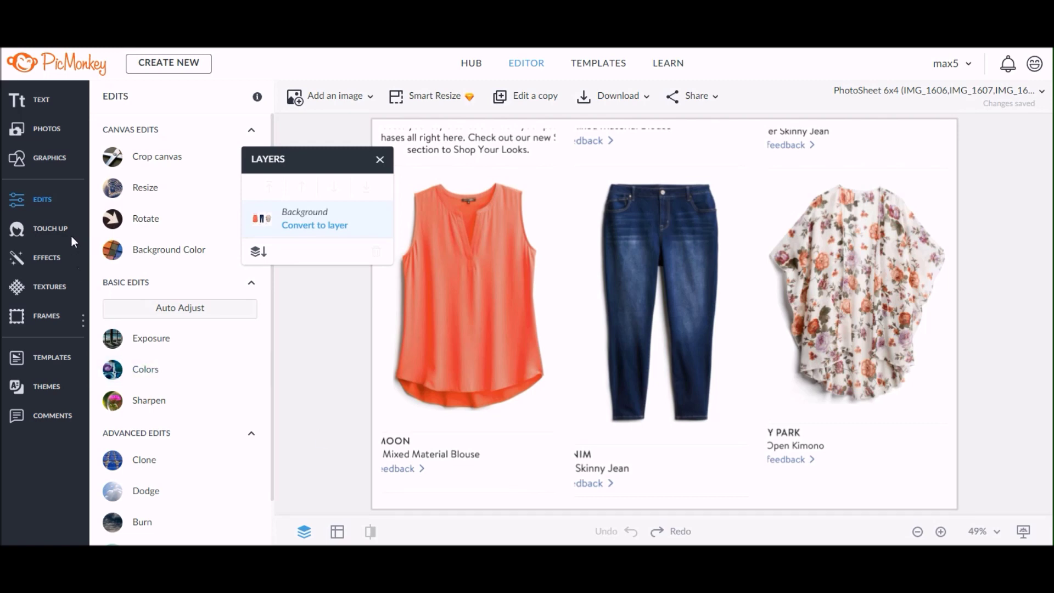
left_click(51, 160)
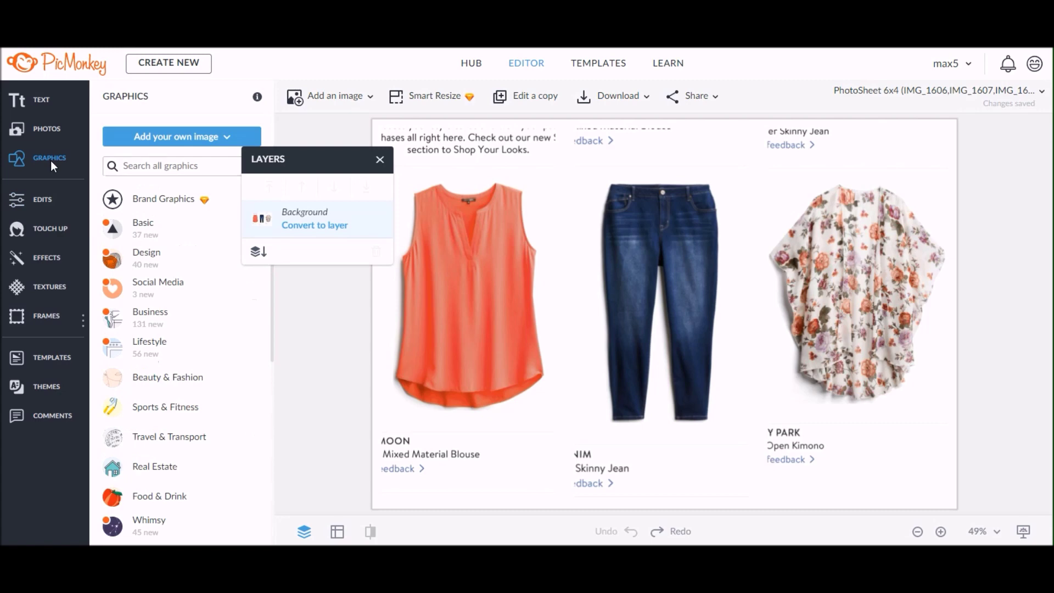
left_click(139, 239)
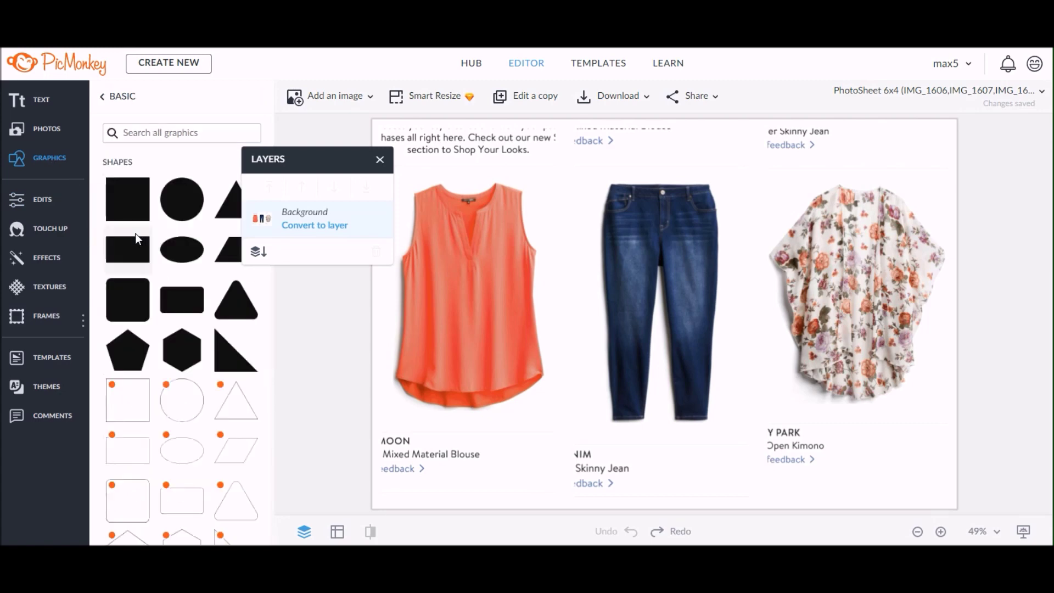
left_click(133, 247)
left_click_drag(335, 159, 195, 158)
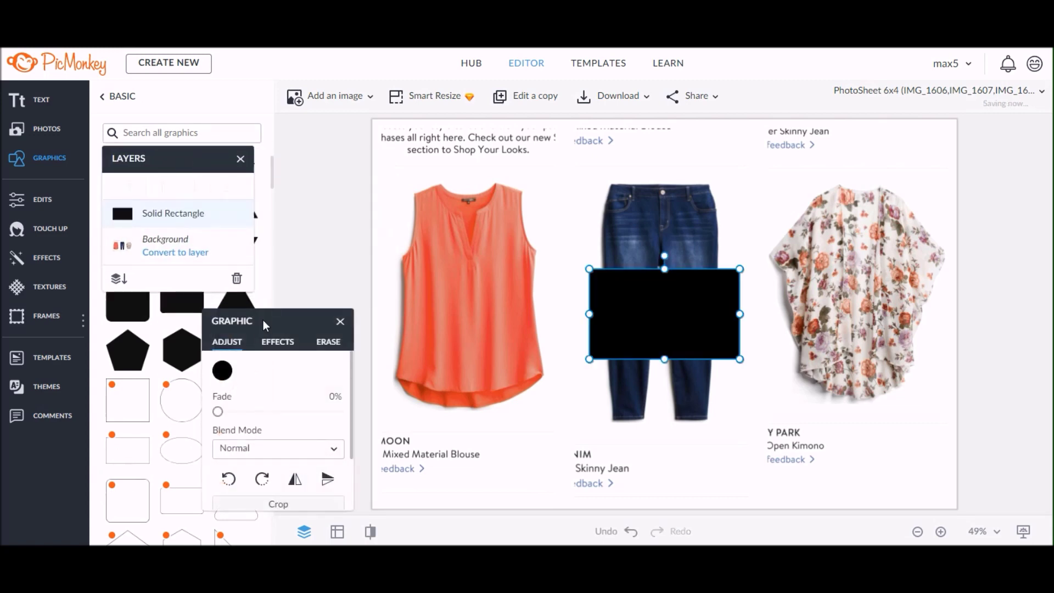
left_click(222, 372)
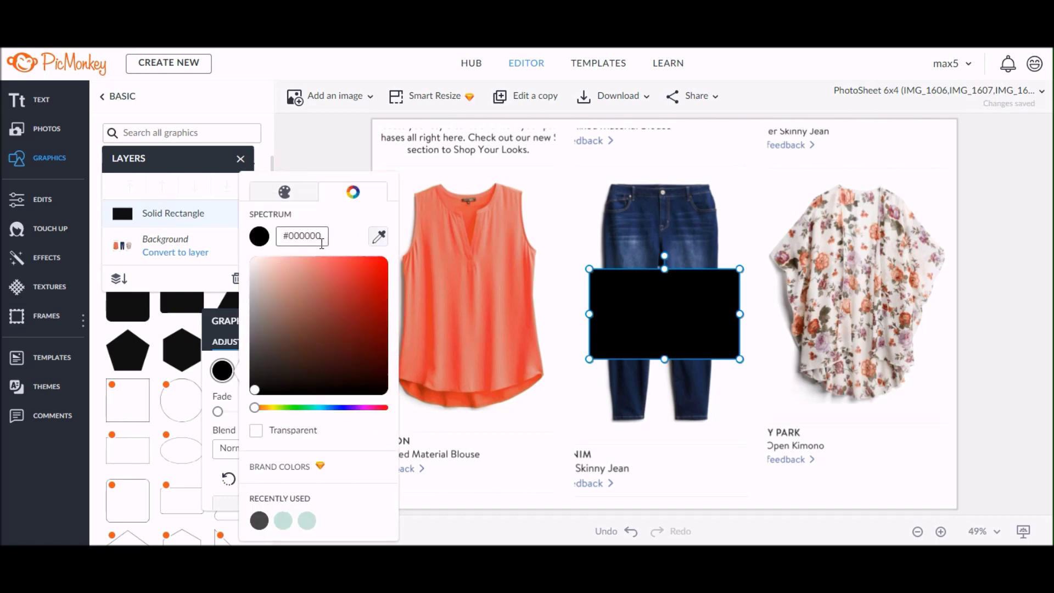
left_click_drag(325, 234, 271, 237)
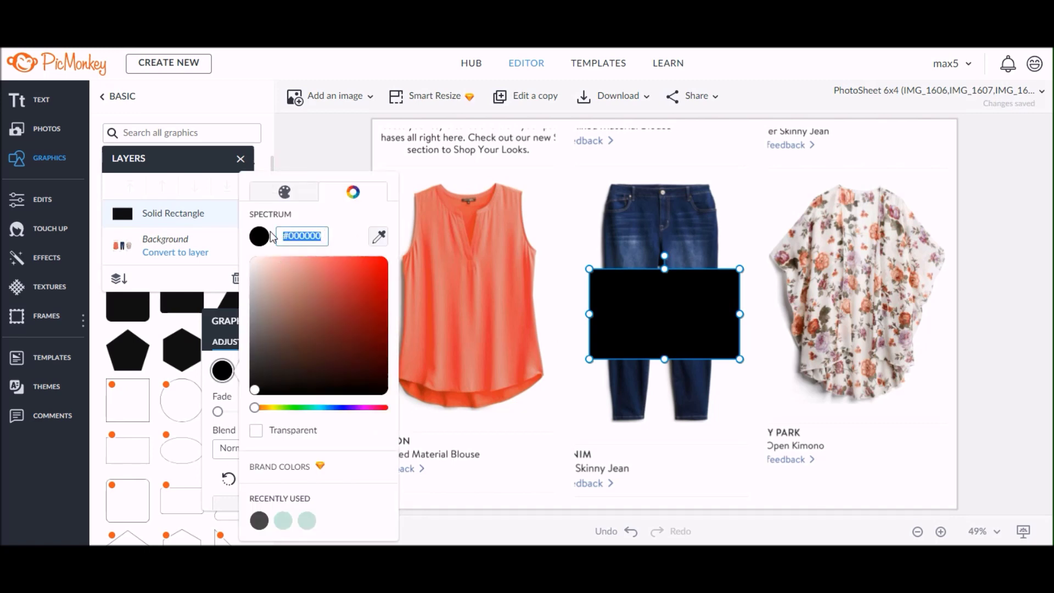
type("ffffff")
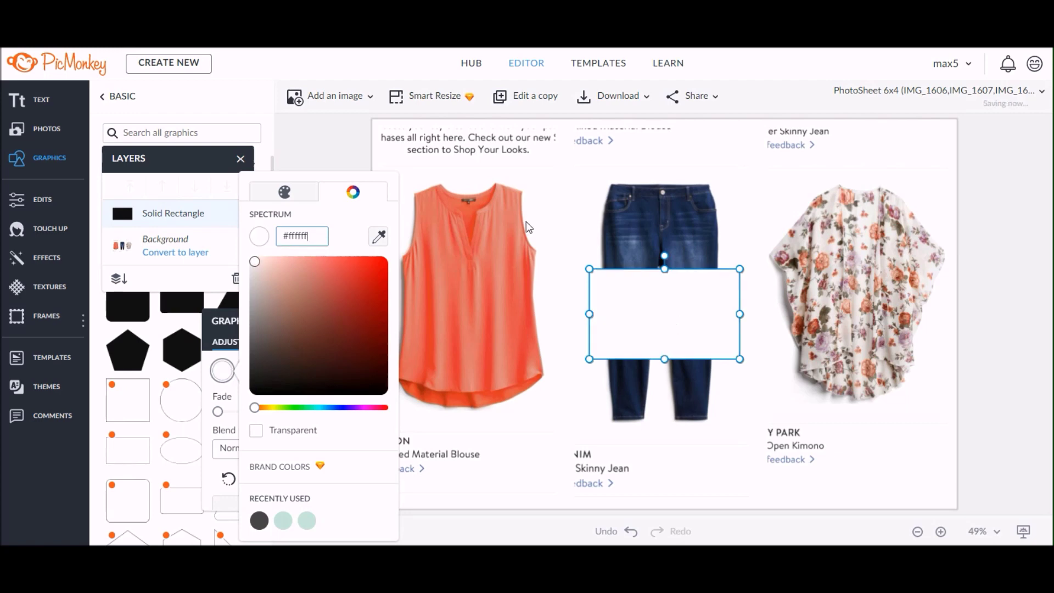
left_click(498, 182)
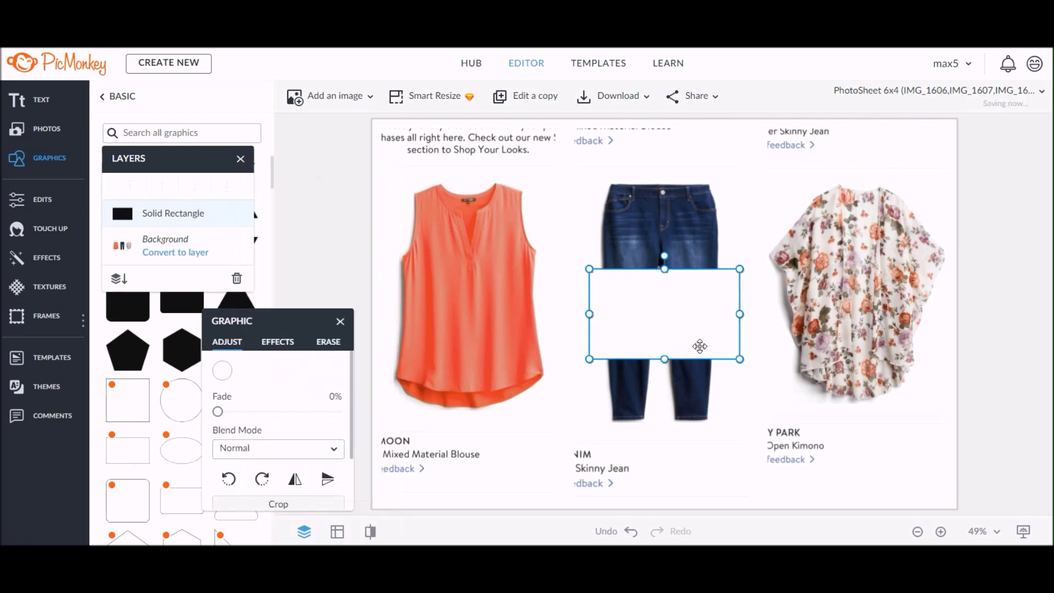
- Stretch the white rectangle over the top store text and duplicate it over the bottom captions
left_click_drag(679, 322, 455, 141)
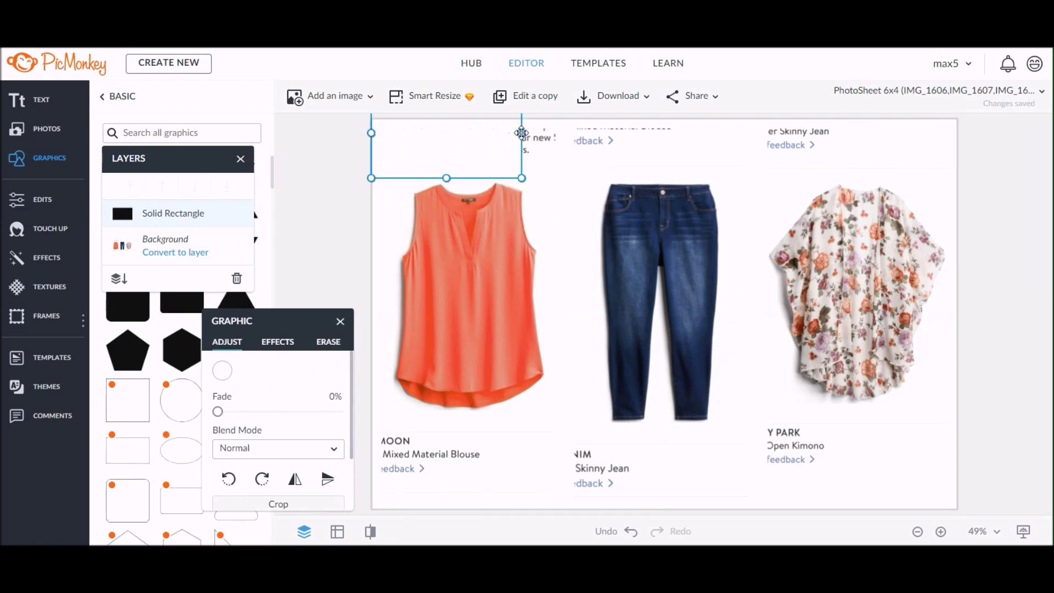
left_click_drag(522, 133, 957, 154)
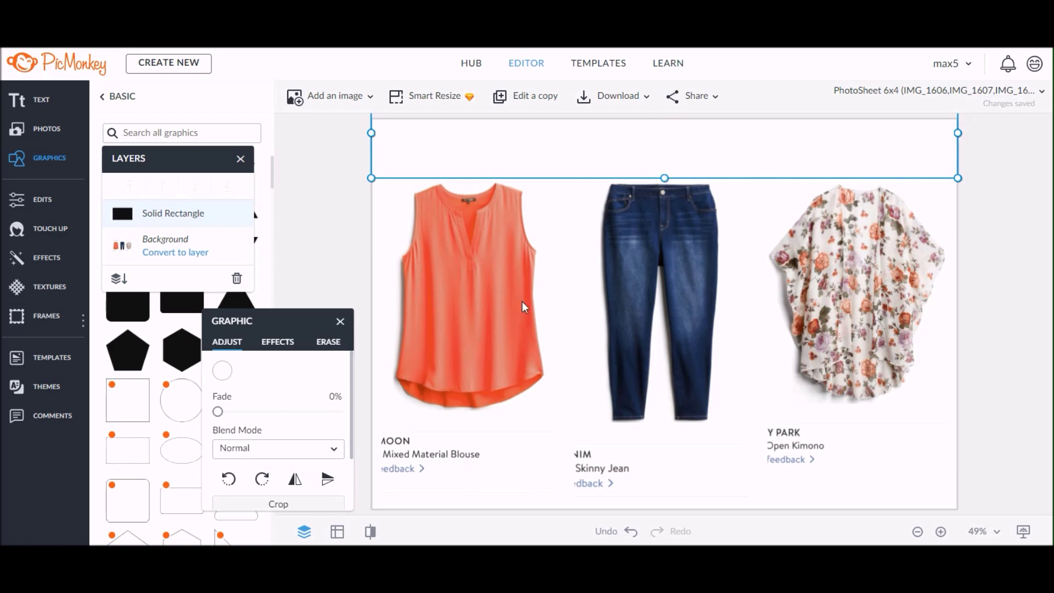
key("ctrl+d")
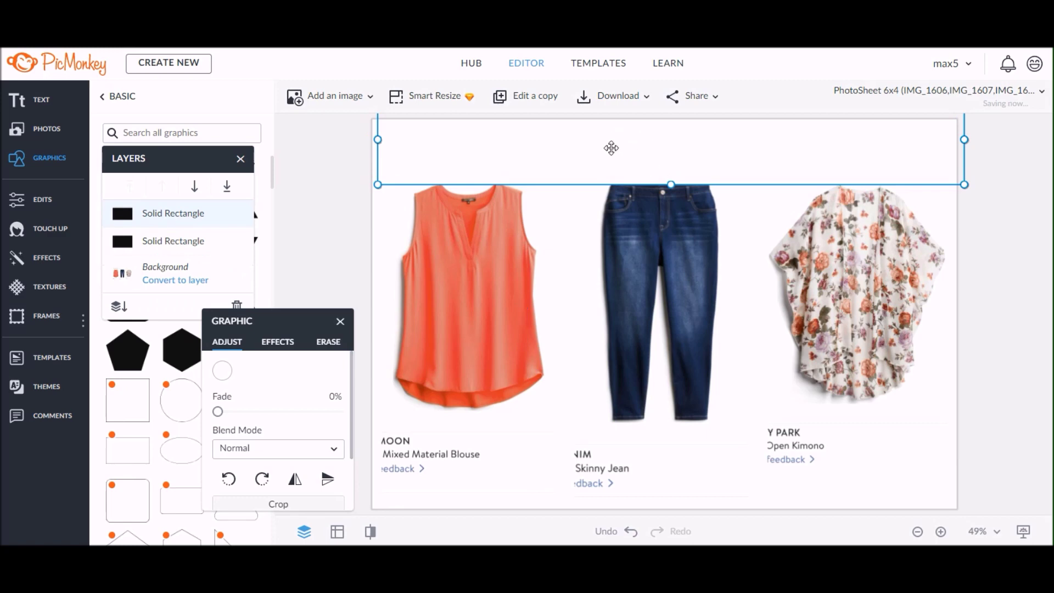
left_click_drag(611, 148, 593, 489)
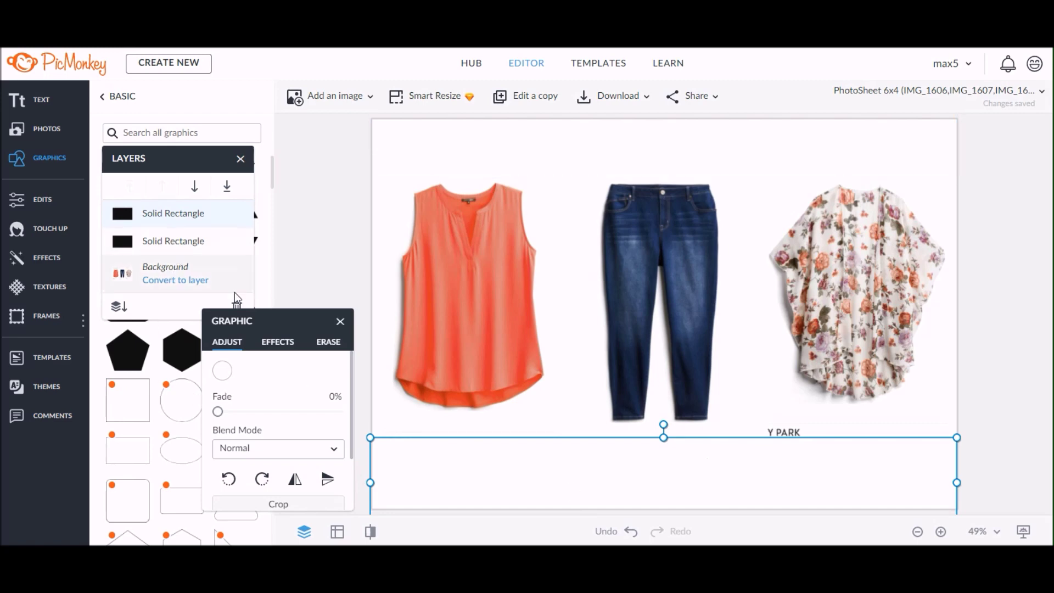
left_click_drag(177, 157, 368, 122)
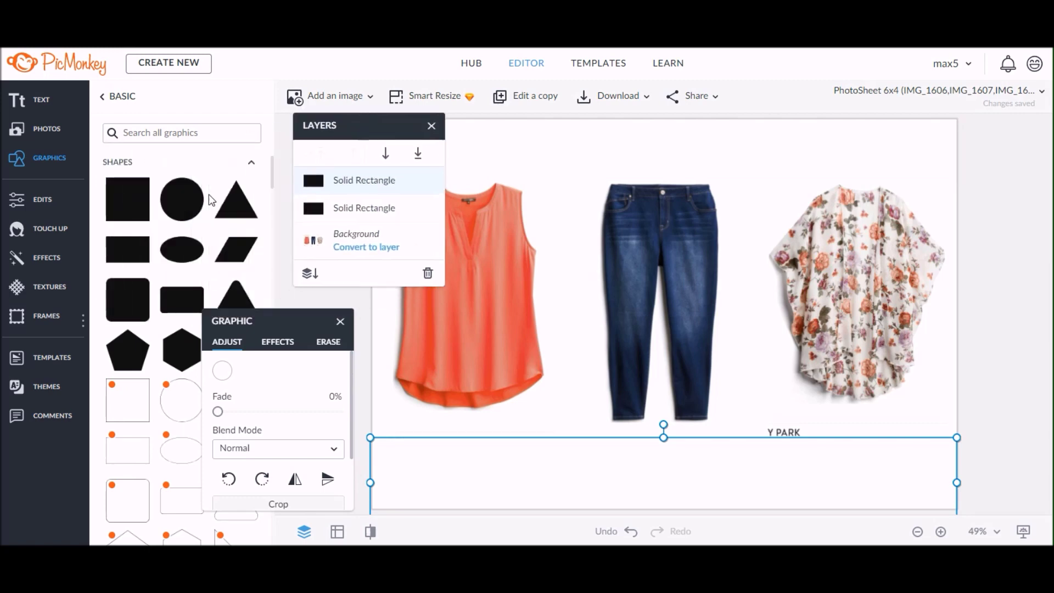
- Add a white #ffffff rectangle over the remaining captions at the lower right
left_click(132, 267)
left_click_drag(614, 344, 821, 466)
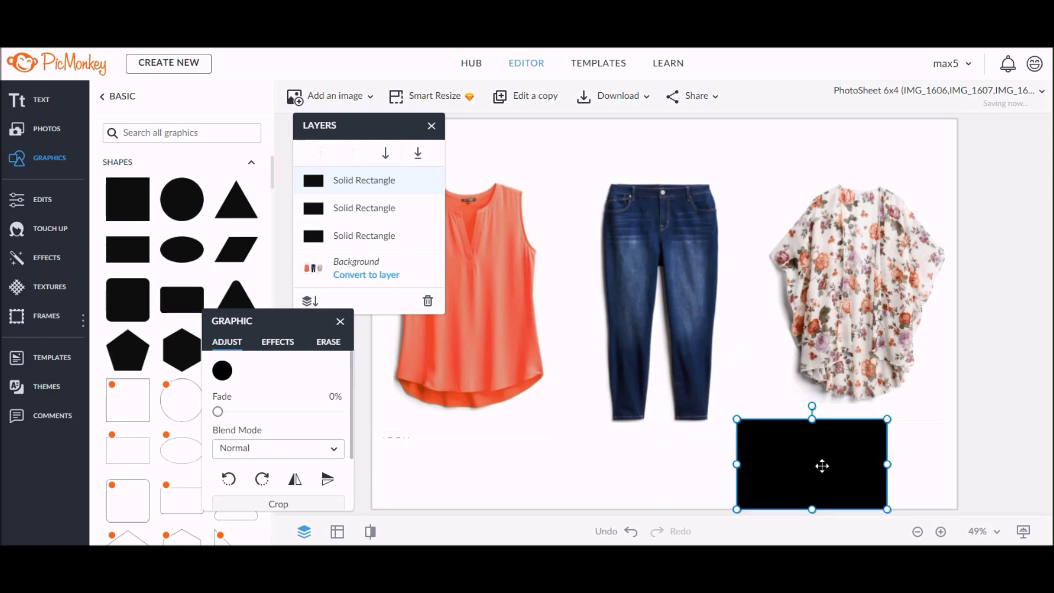
left_click(223, 371)
key("ctrl+a")
type("#ffffff")
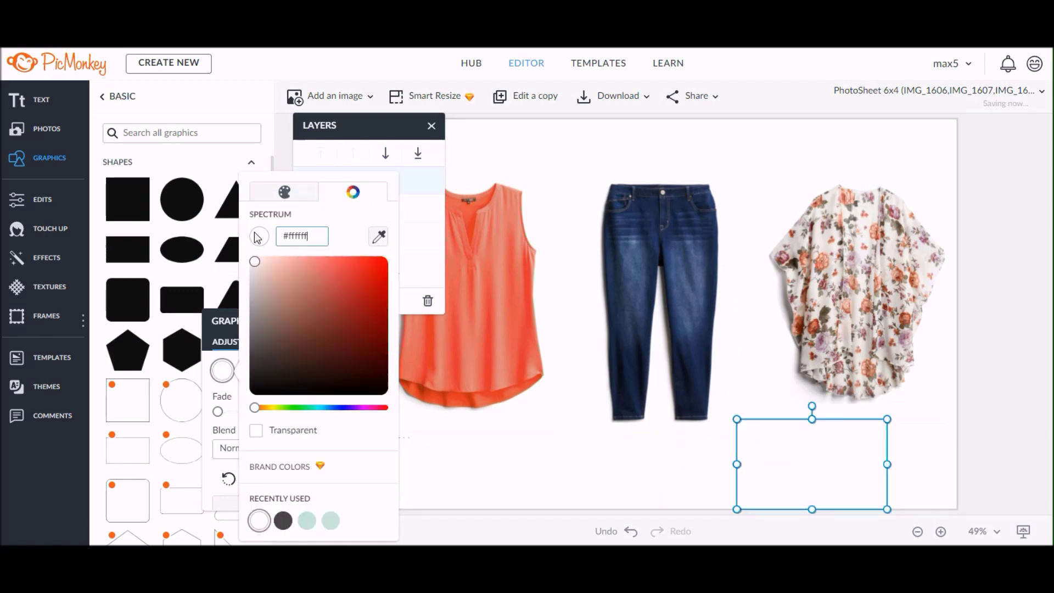
left_click(403, 127)
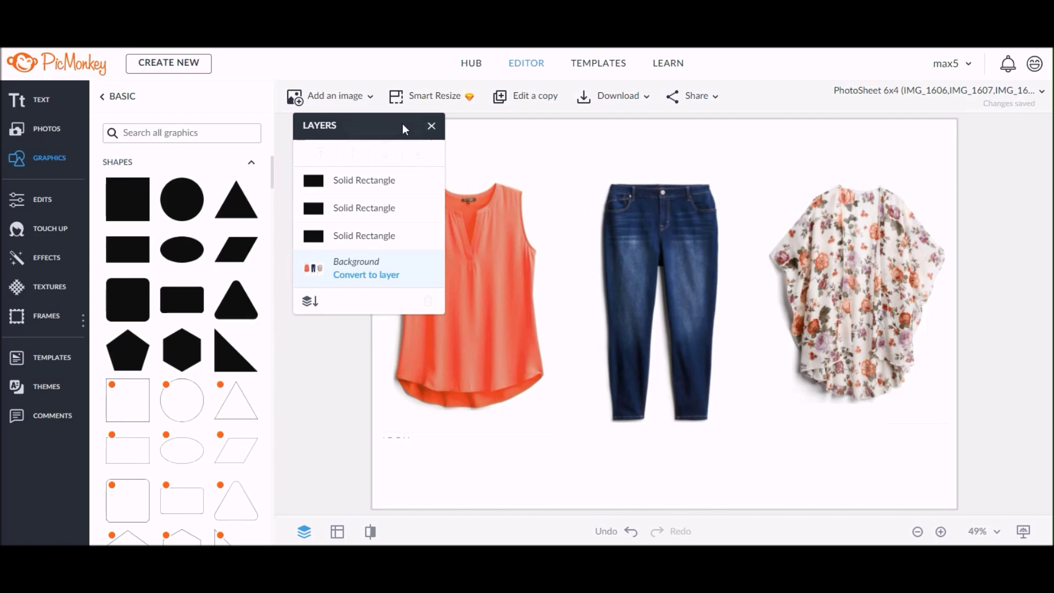
- Flatten the four rectangle layers into the background image, then bring up the text tools
left_click_drag(403, 128, 128, 108)
left_click(400, 477)
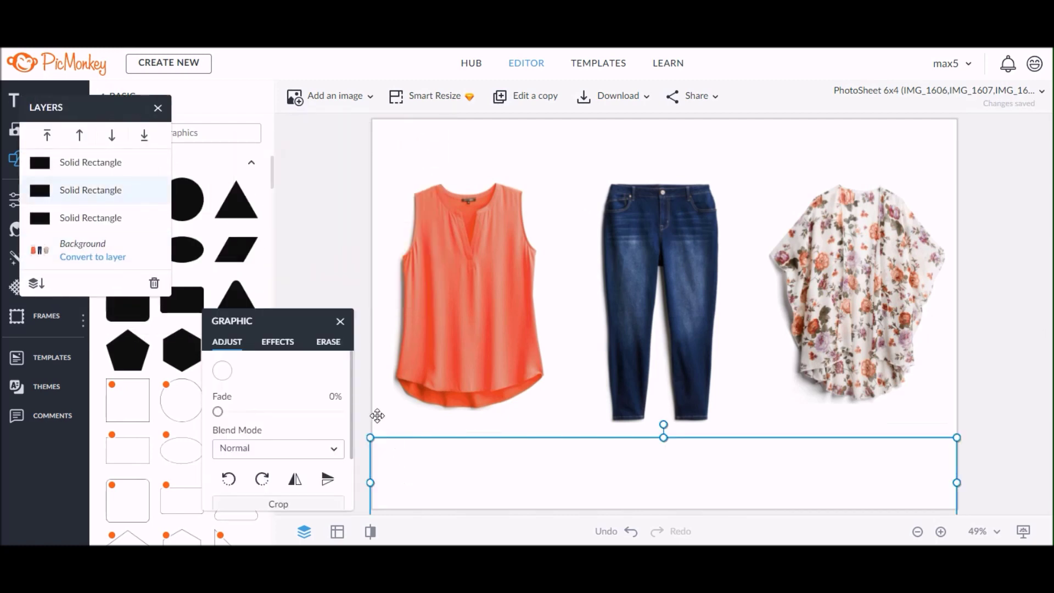
left_click(979, 452)
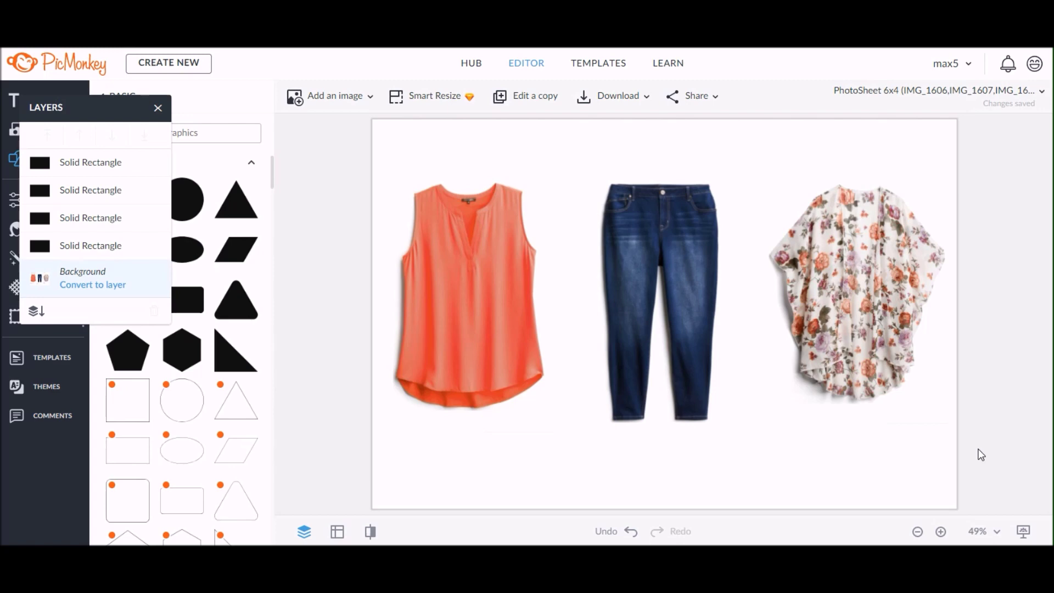
left_click(36, 310)
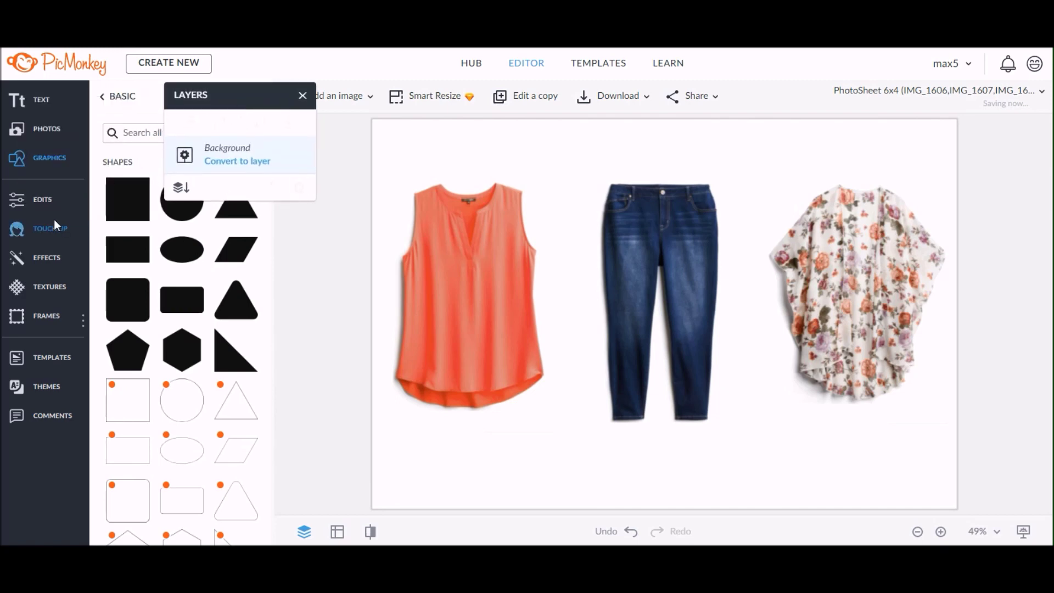
left_click(44, 99)
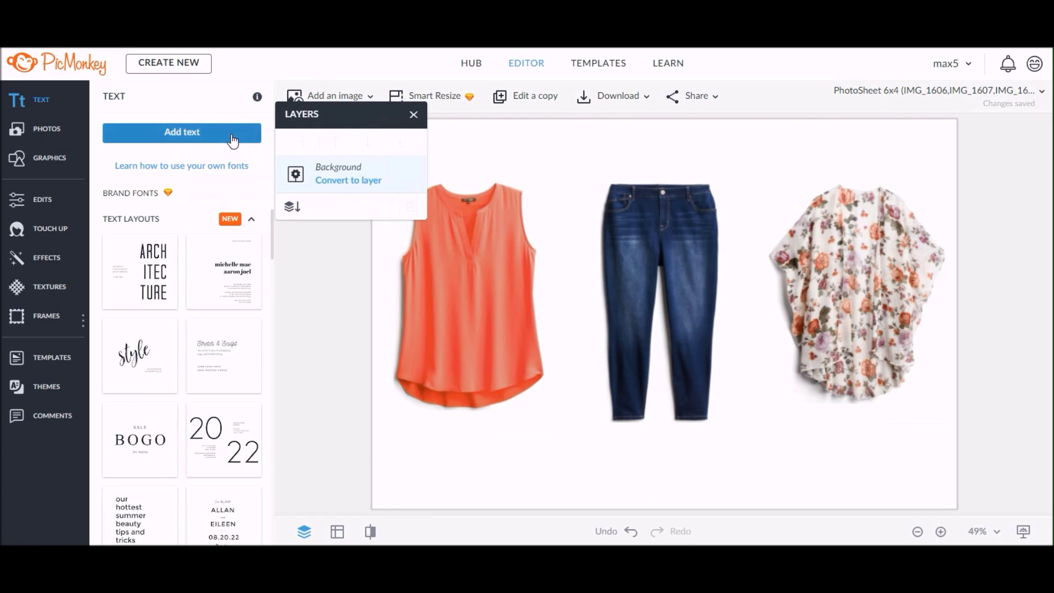
- Add a new text box and set its font to Kingthings Typewriter
left_click(414, 115)
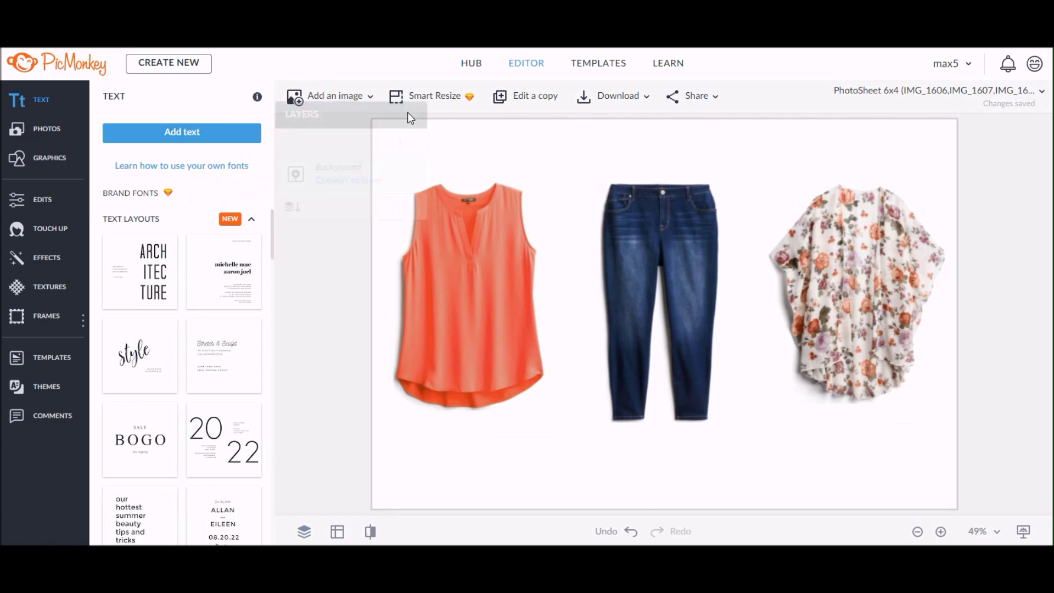
left_click(221, 134)
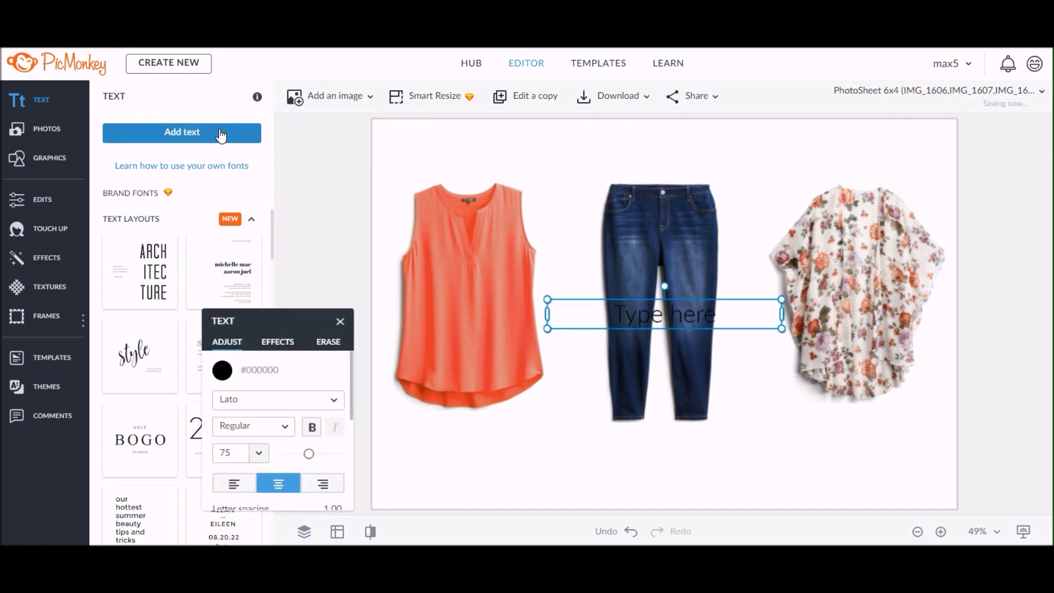
left_click_drag(258, 323, 264, 134)
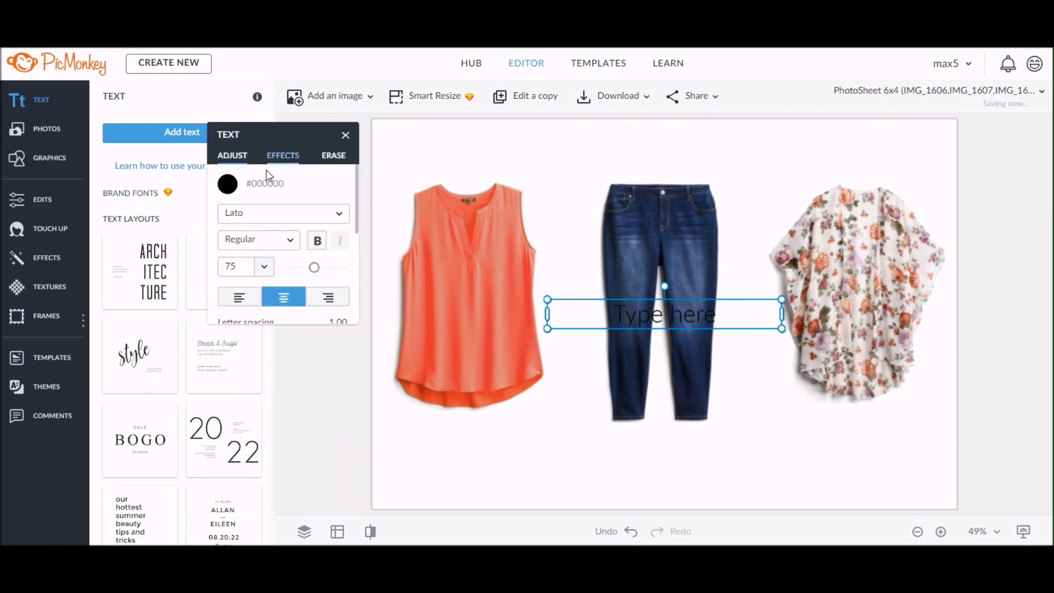
left_click(276, 245)
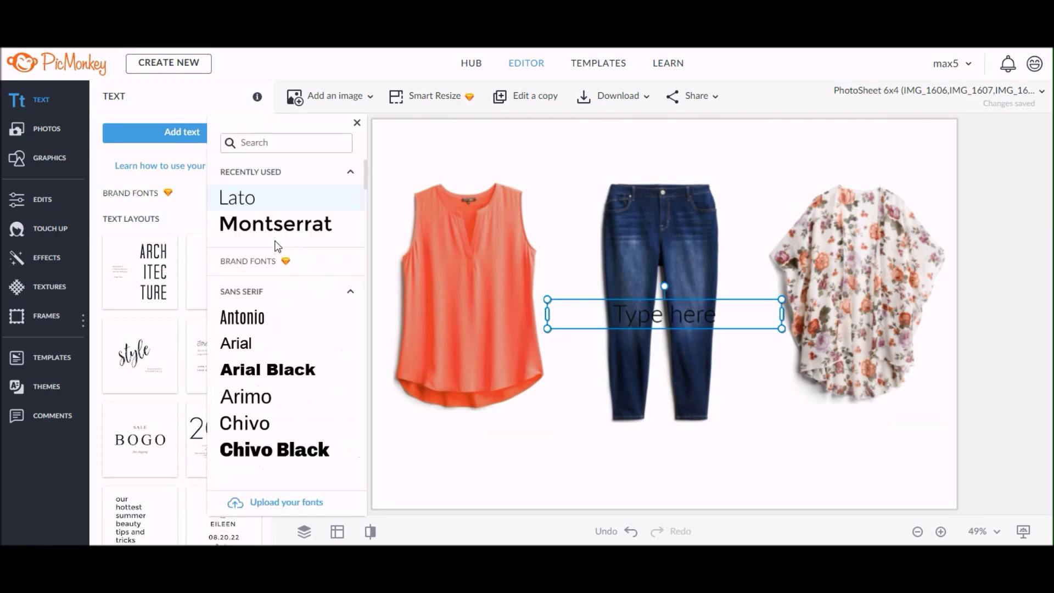
left_click(285, 286)
left_click(339, 254)
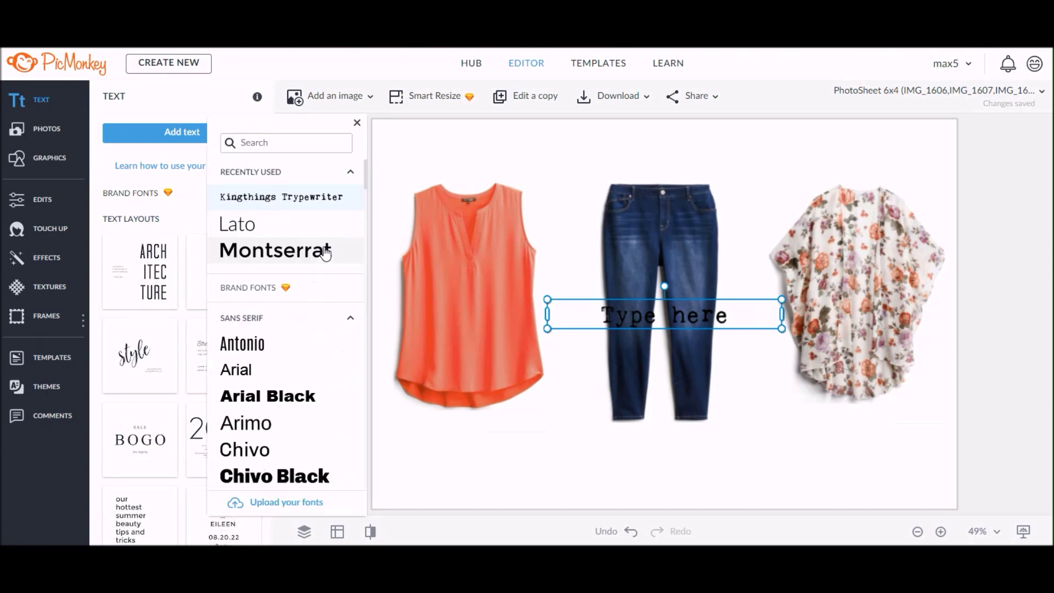
left_click_drag(367, 175, 373, 445)
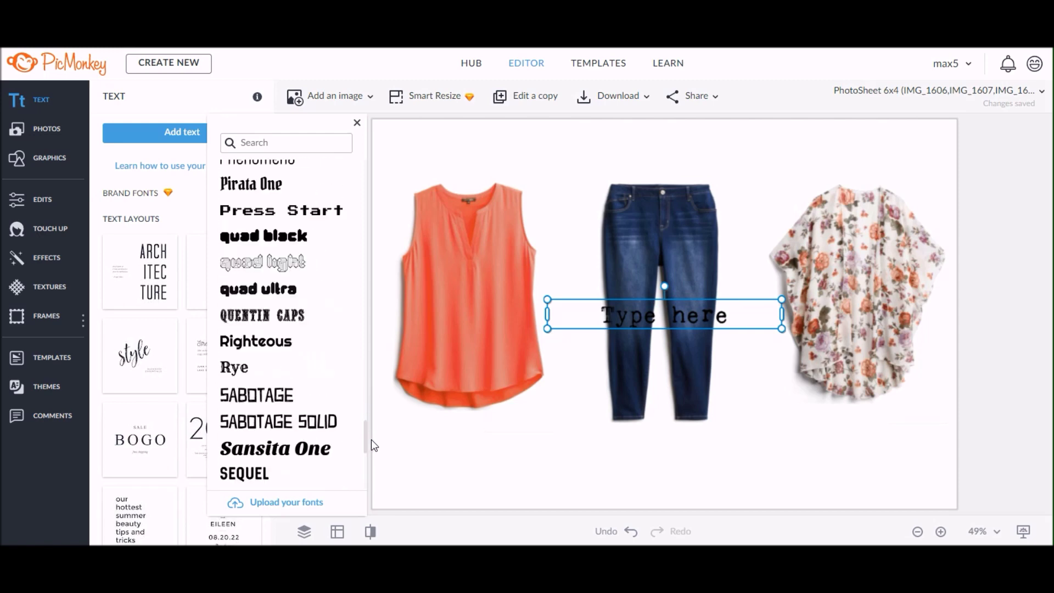
left_click(637, 311)
- Move the text box to the bottom and stretch it across the full width
left_click_drag(640, 307, 475, 452)
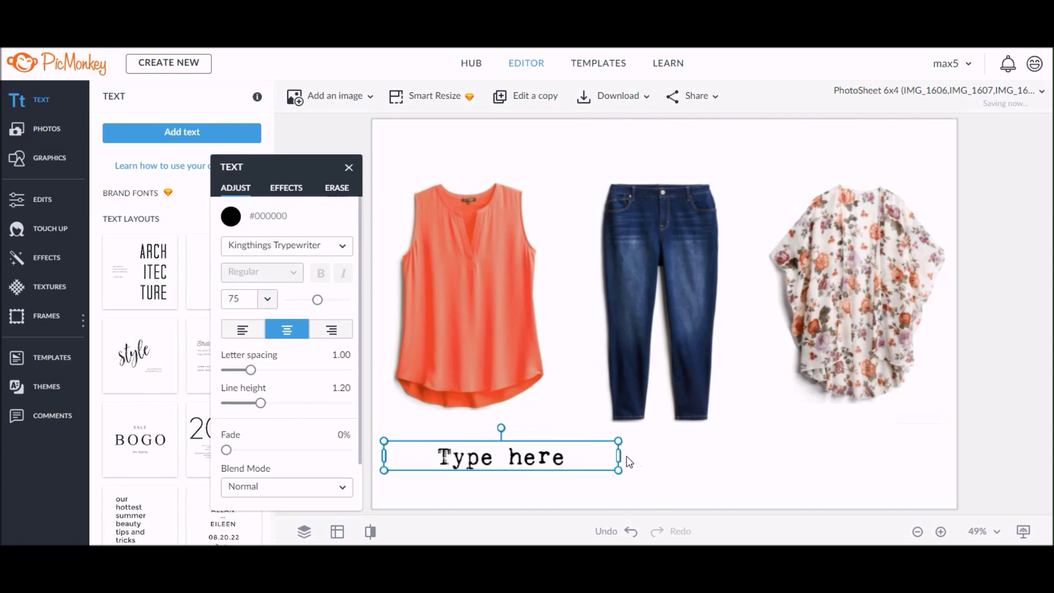
left_click_drag(619, 455, 955, 449)
left_click_drag(383, 454, 375, 455)
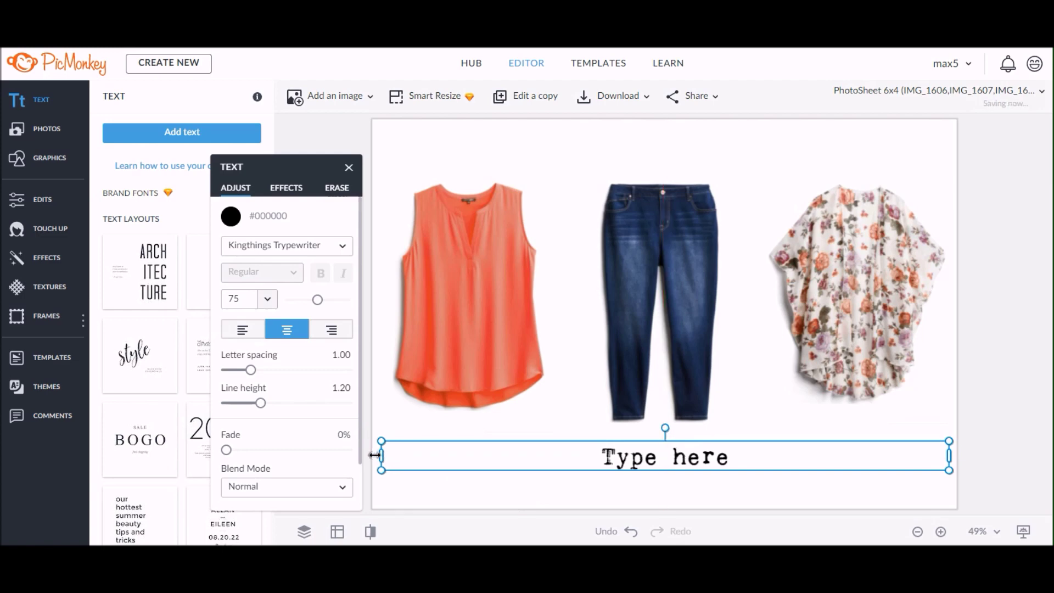
- Replace the placeholder with the Stitch Fix caption and shrink it to size 41 on two lines
double_click(685, 460)
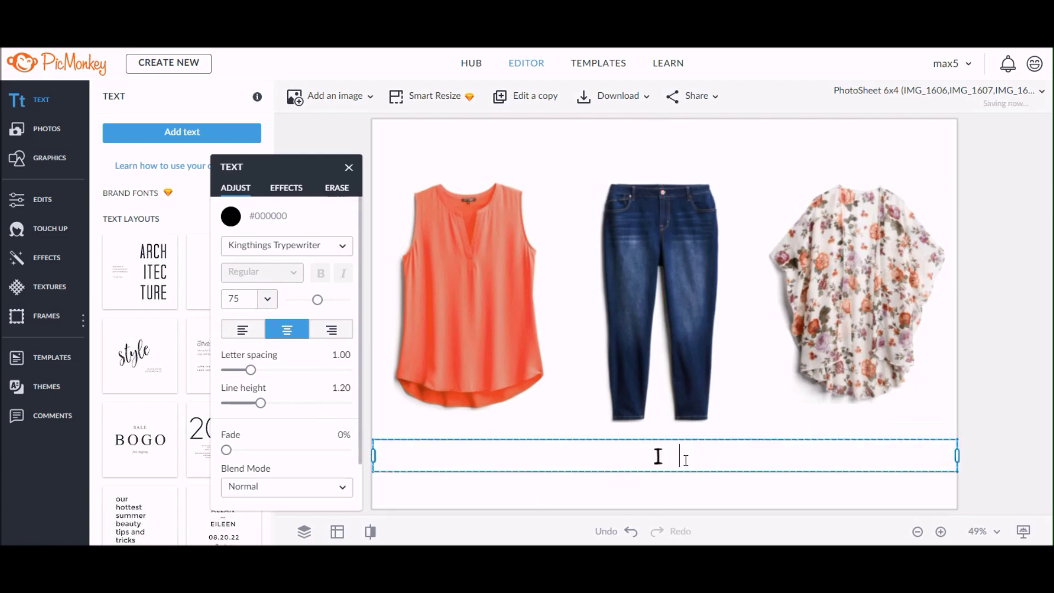
type("ro")
key("BackSpace")
key("BackSpace")
type("ordered")
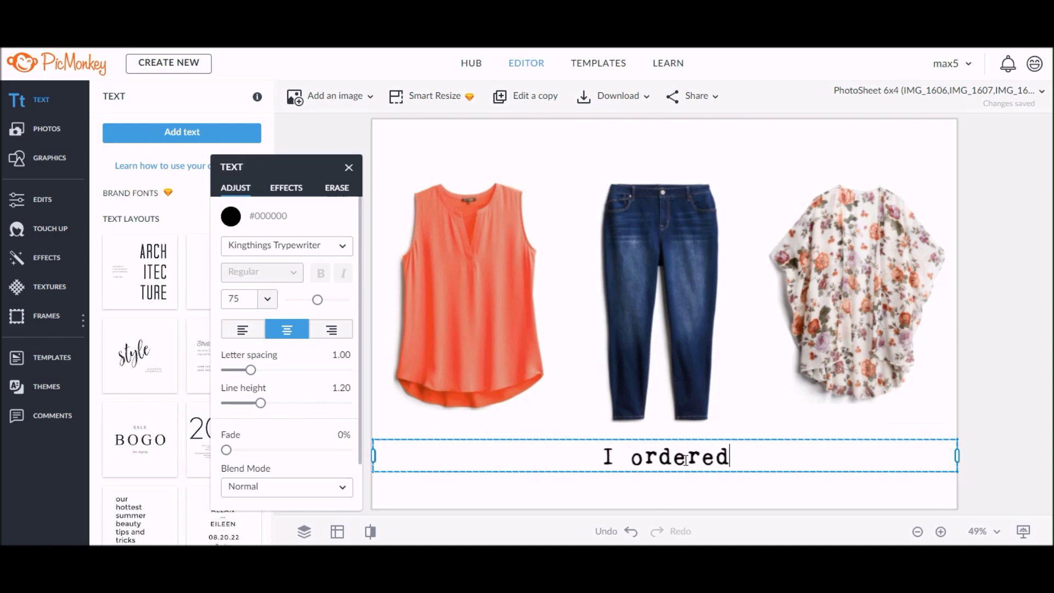
type(" my")
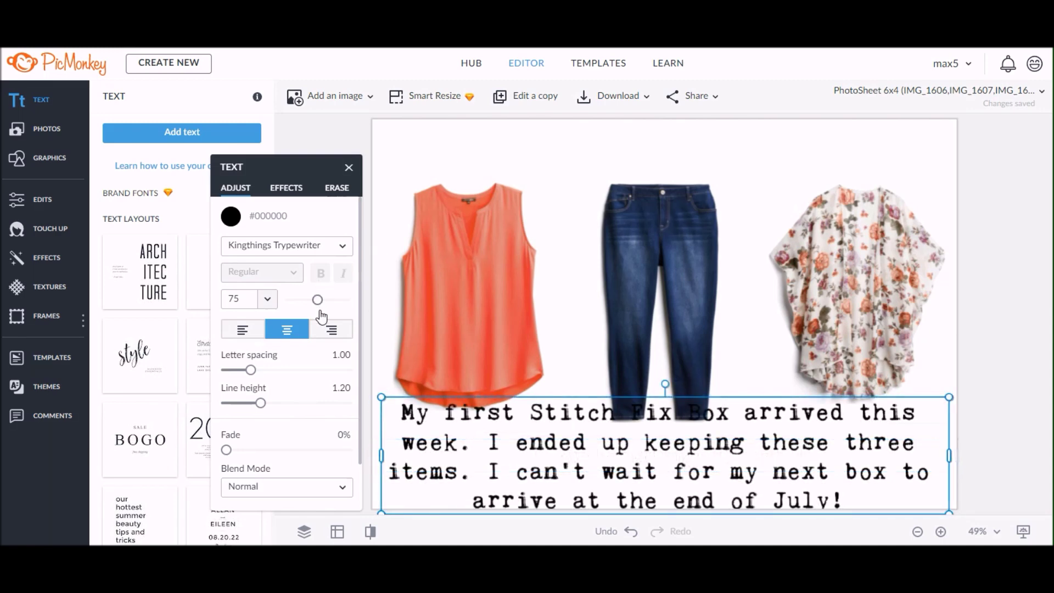
left_click_drag(318, 300, 308, 302)
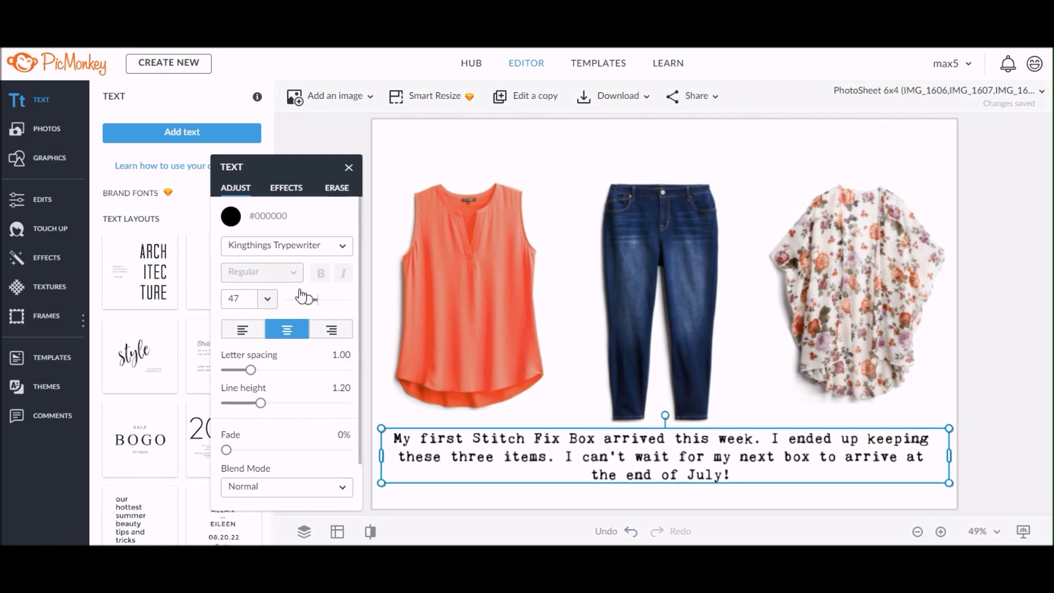
left_click_drag(308, 302, 306, 305)
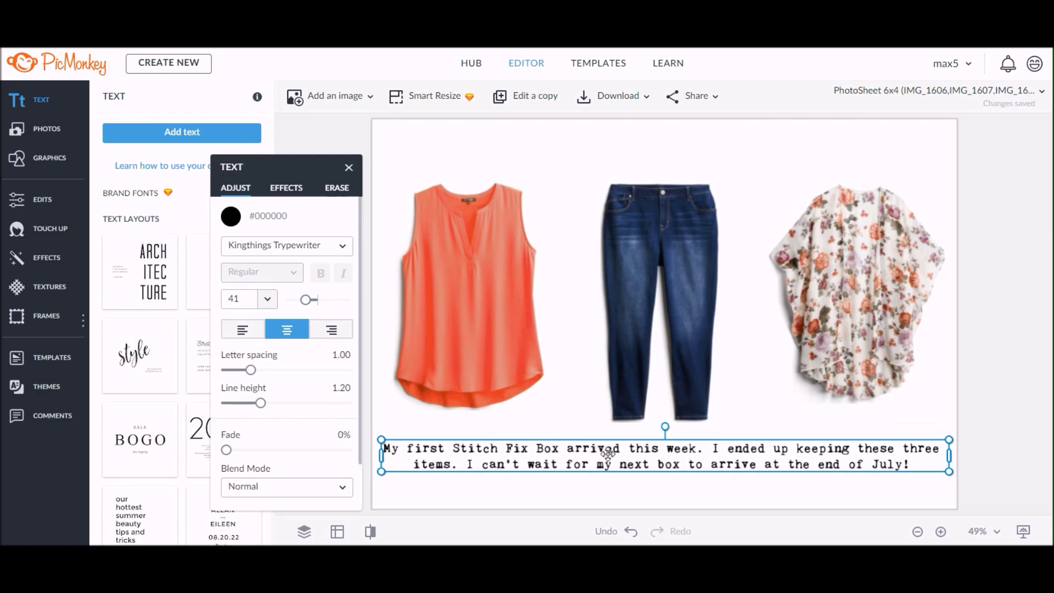
- Turn off Align & Snap, move the caption to the bottom edge, and widen its box
left_click_drag(607, 453, 603, 471)
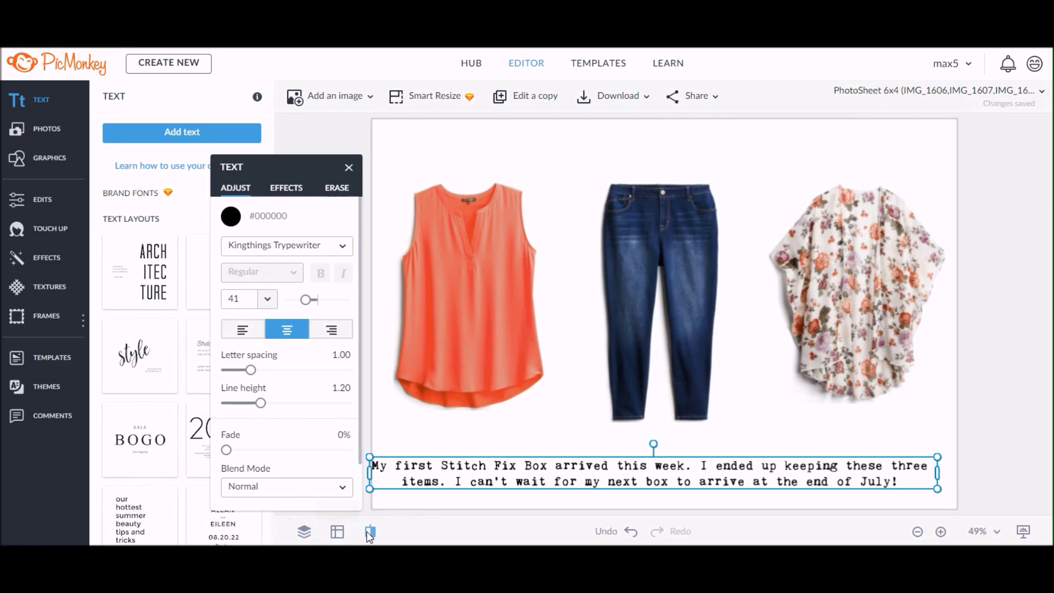
left_click(346, 532)
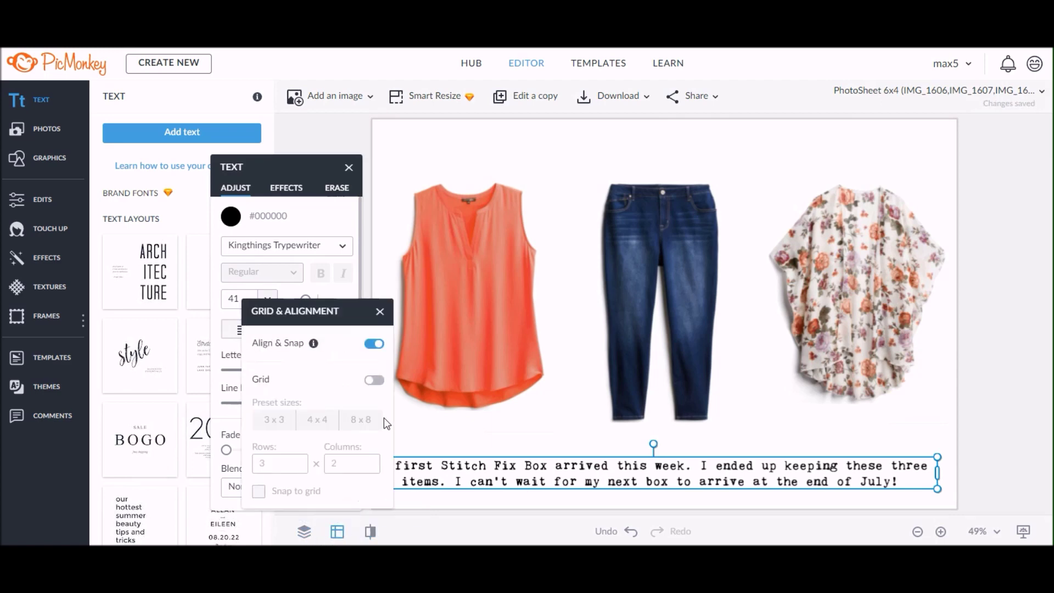
left_click(374, 344)
left_click_drag(646, 471, 648, 472)
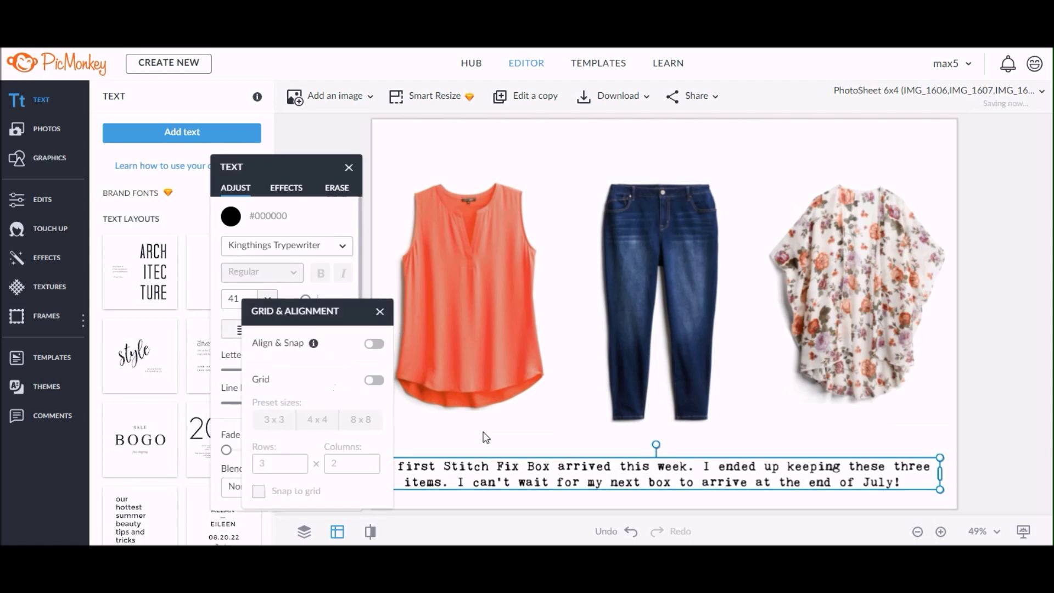
left_click(380, 312)
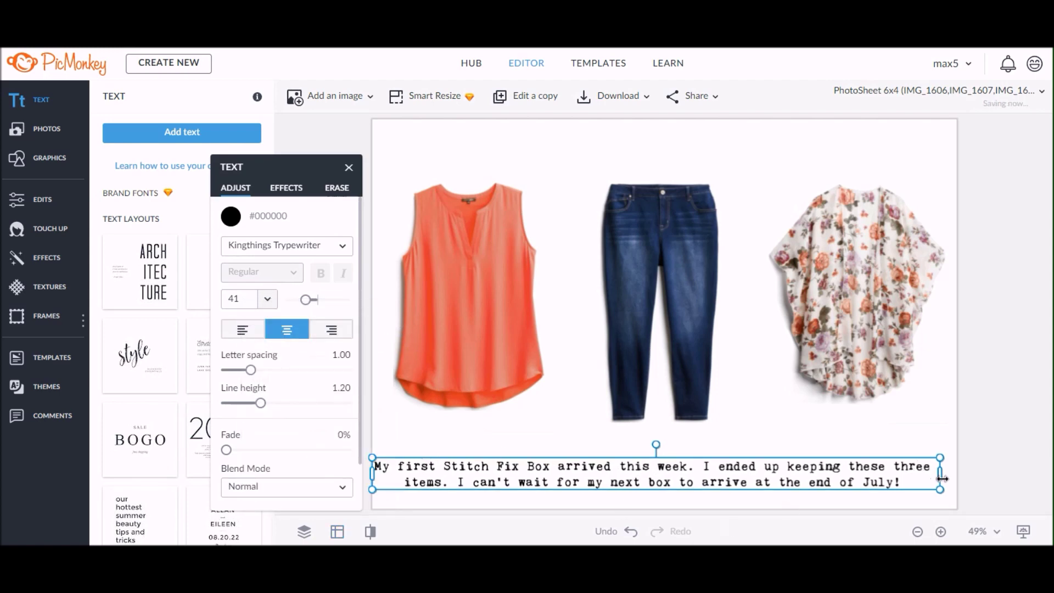
left_click_drag(942, 478, 957, 472)
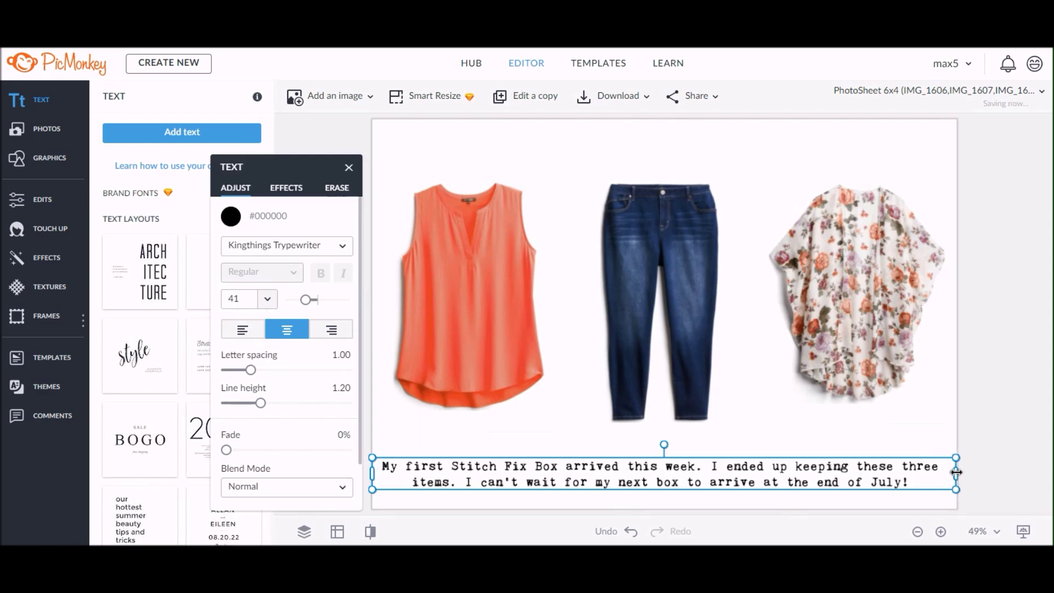
left_click(963, 413)
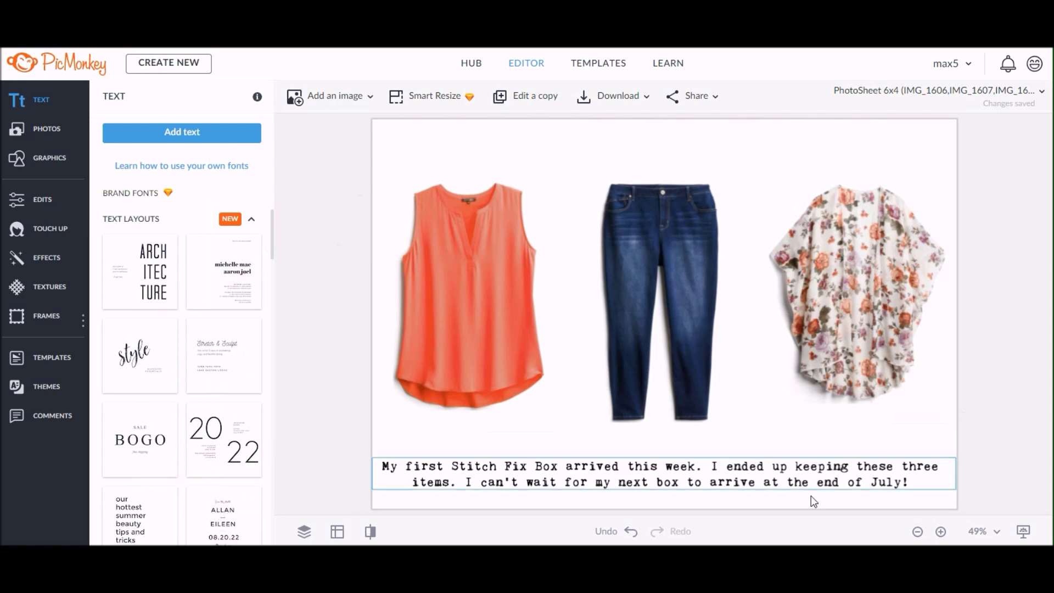
- Add the sentences about the surprise and opening the box after 'July!'
left_click(811, 474)
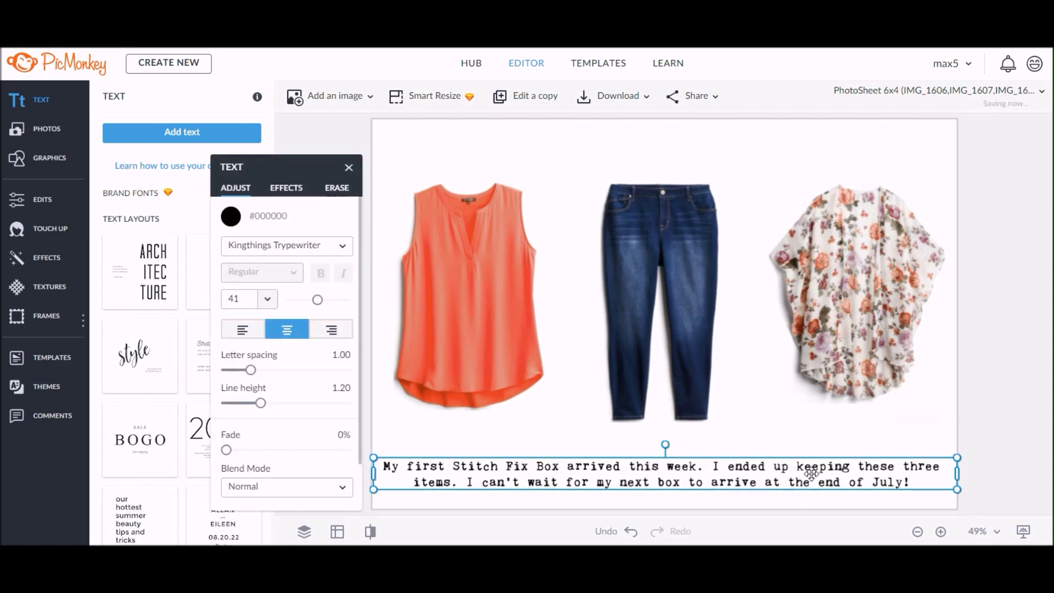
left_click(1040, 354)
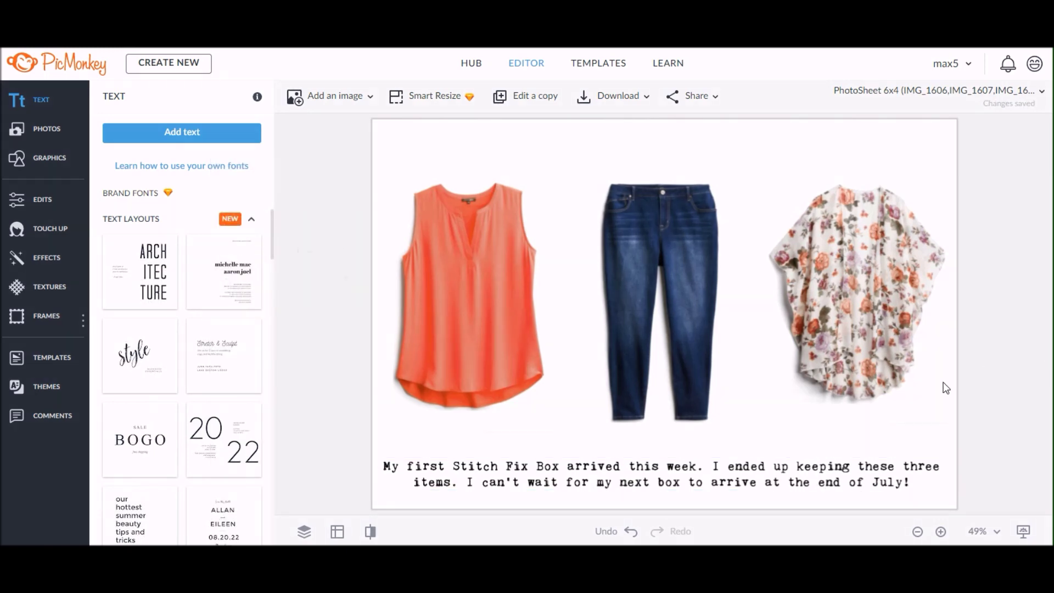
left_click(925, 483)
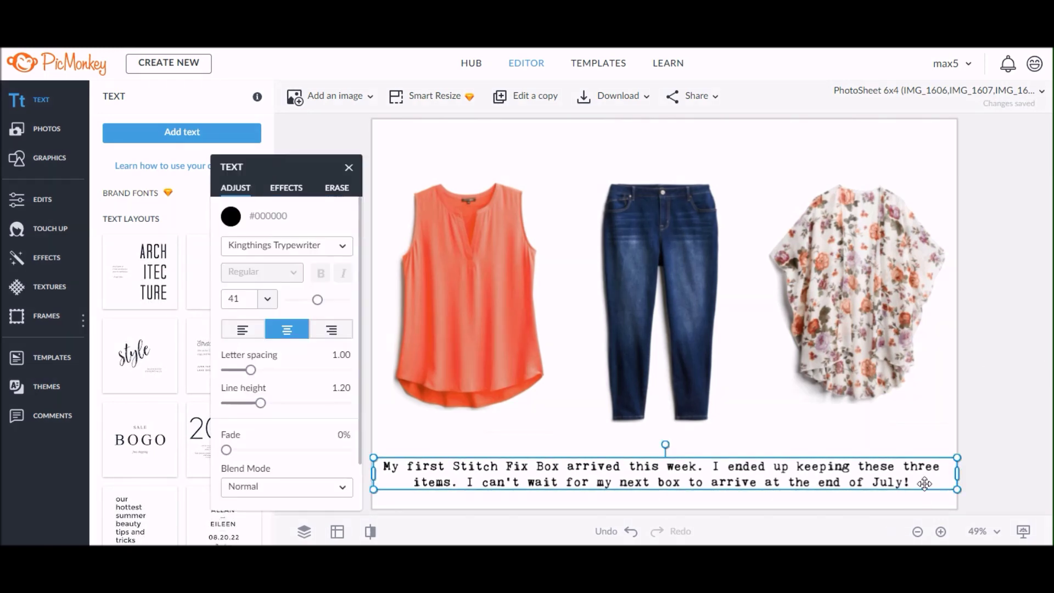
left_click(925, 484)
type("It was su")
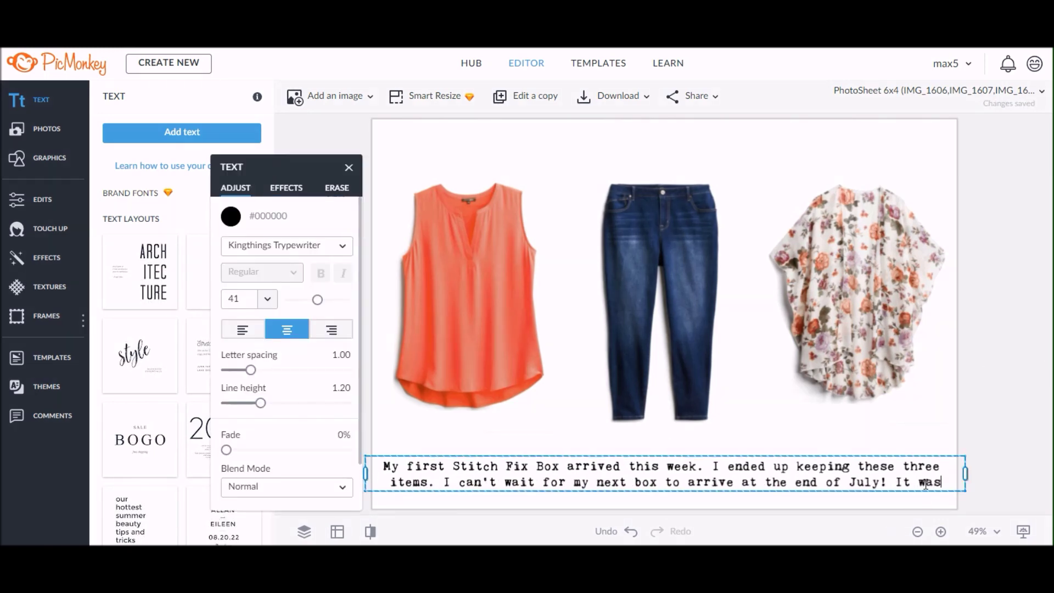
type("ch a f")
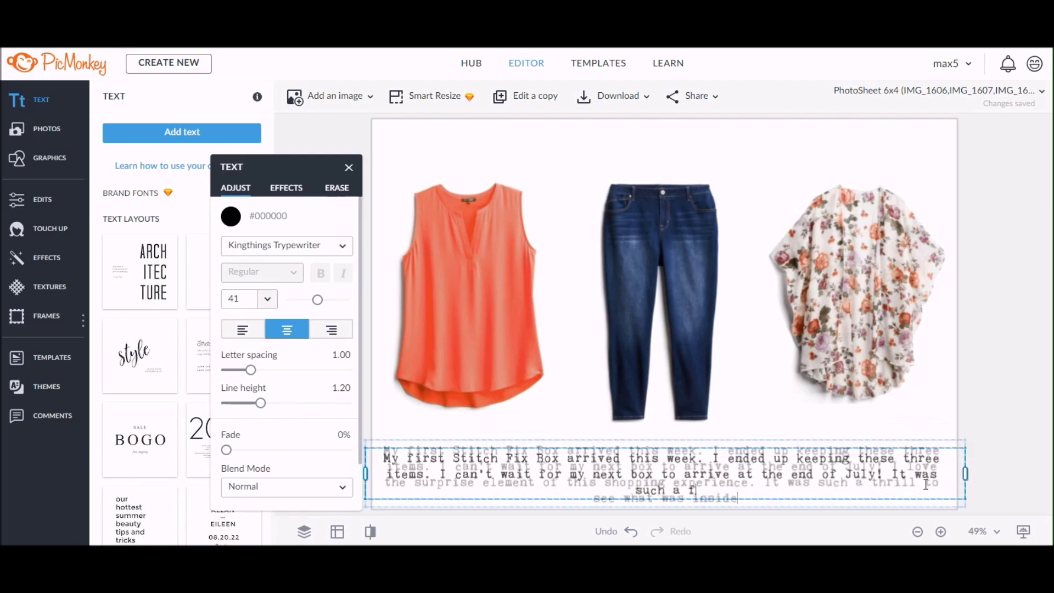
type("box!")
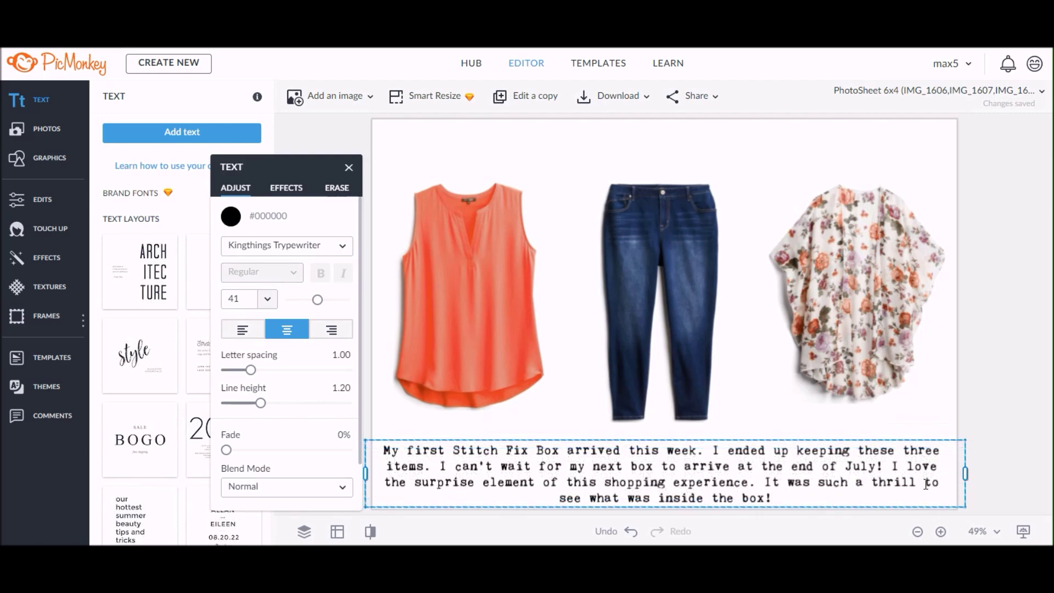
key("Escape")
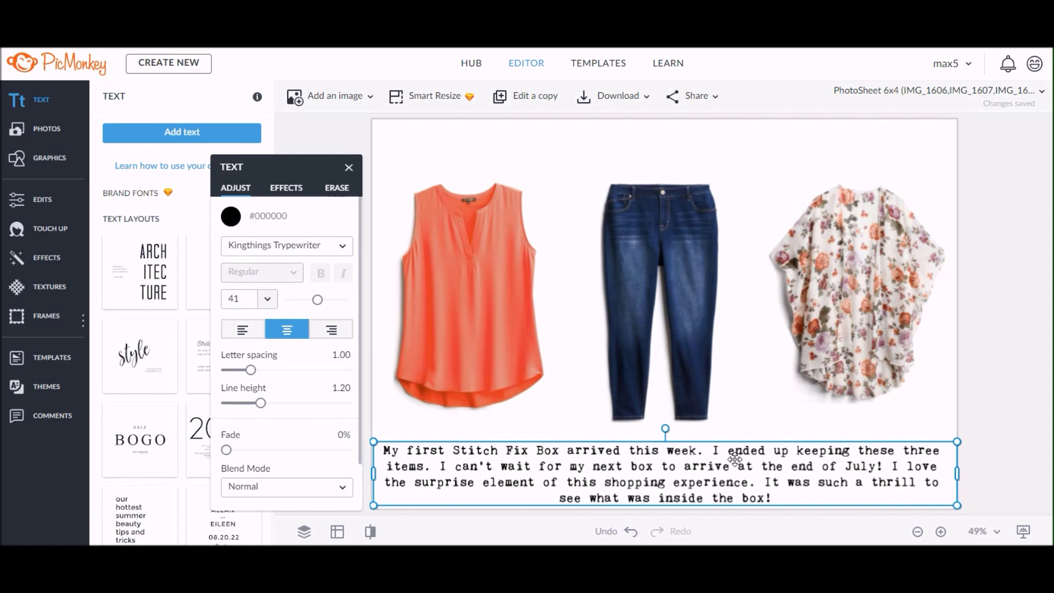
- Nudge the caption up three steps and deselect it to view the finished image
key("Up")
key("Up")
key("Up")
key("Up")
key("Up")
key("Up")
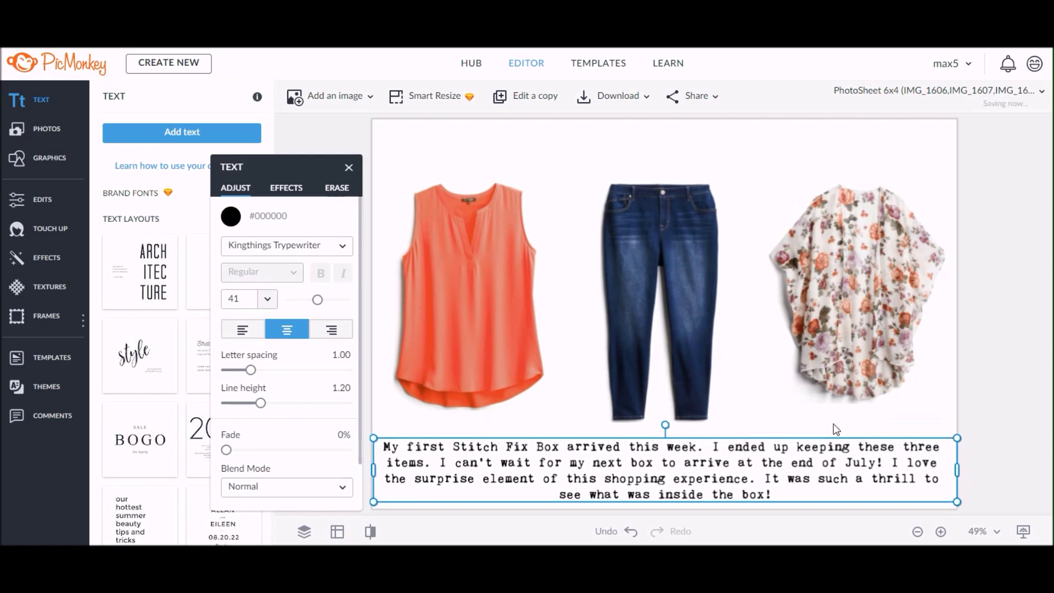
key("Up")
key("Up")
key("Up")
key("Up")
key("Up")
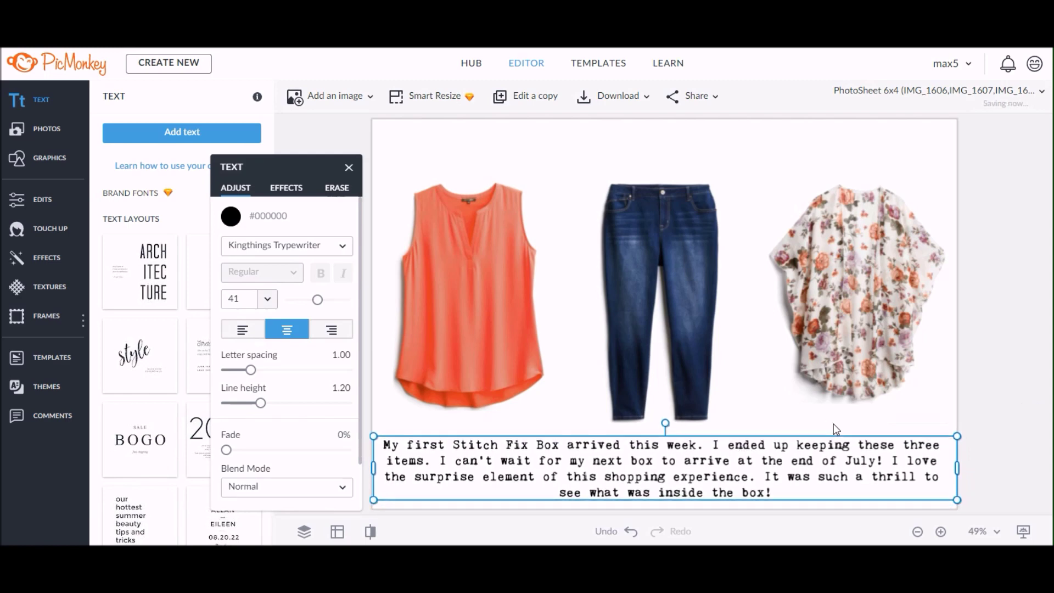
key("Up")
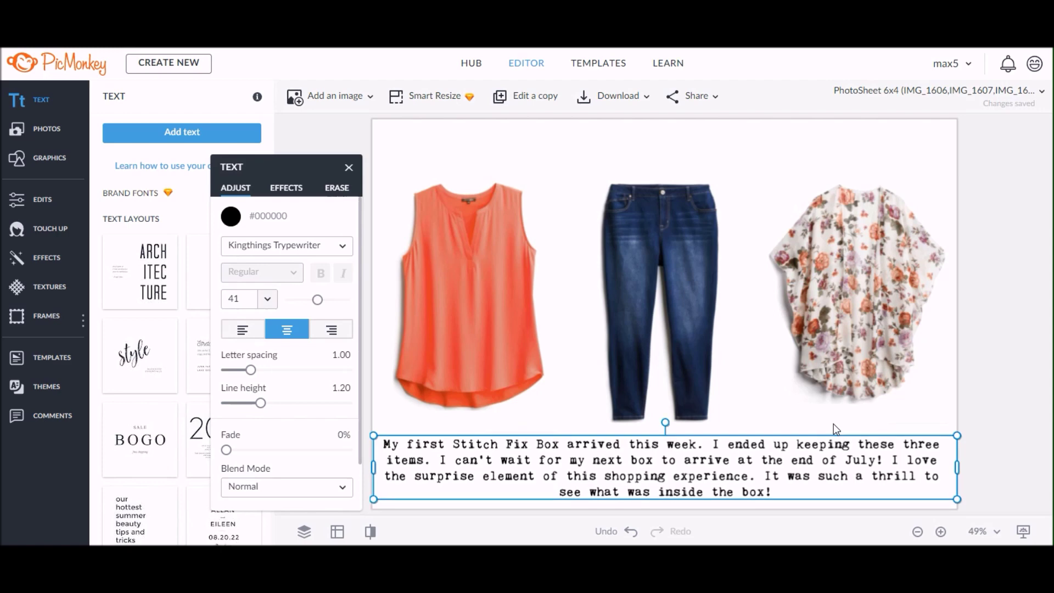
left_click(1033, 420)
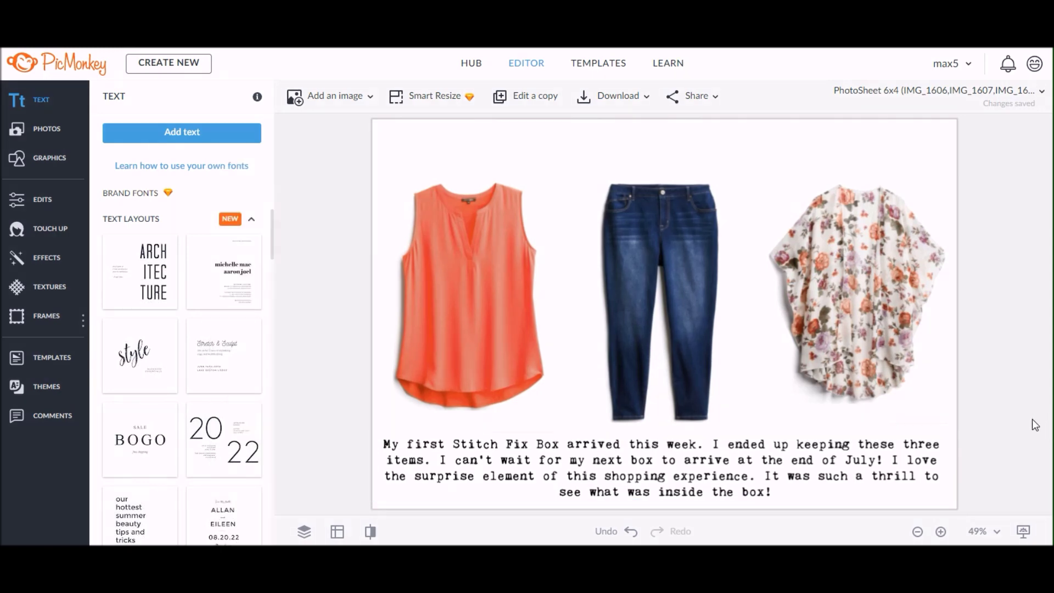
left_click(616, 104)
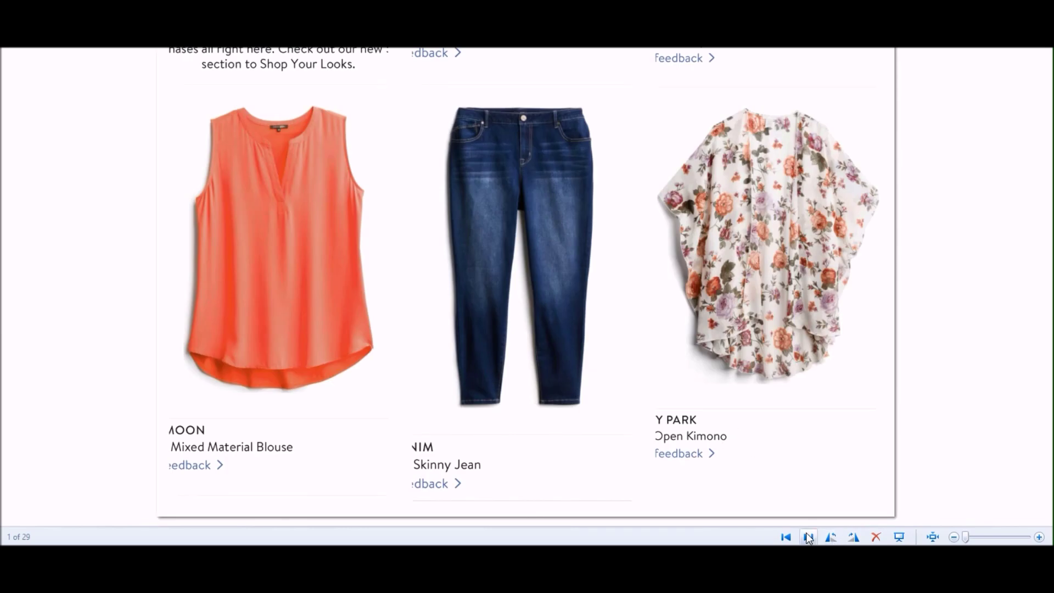
- In Windows Photo Viewer, view the captioned image, then return to the original screenshot
left_click(809, 537)
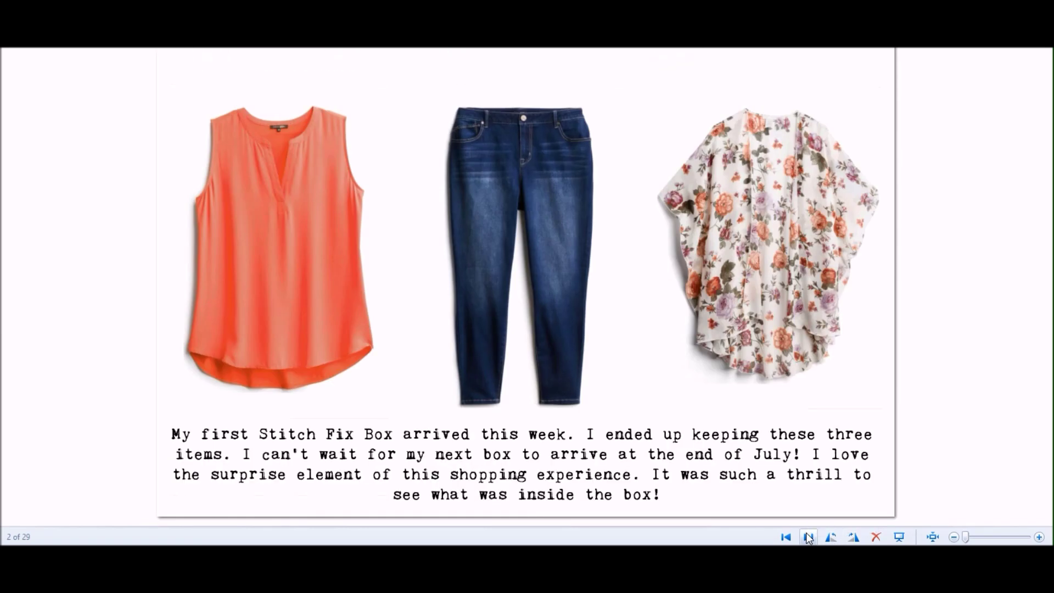
left_click(786, 538)
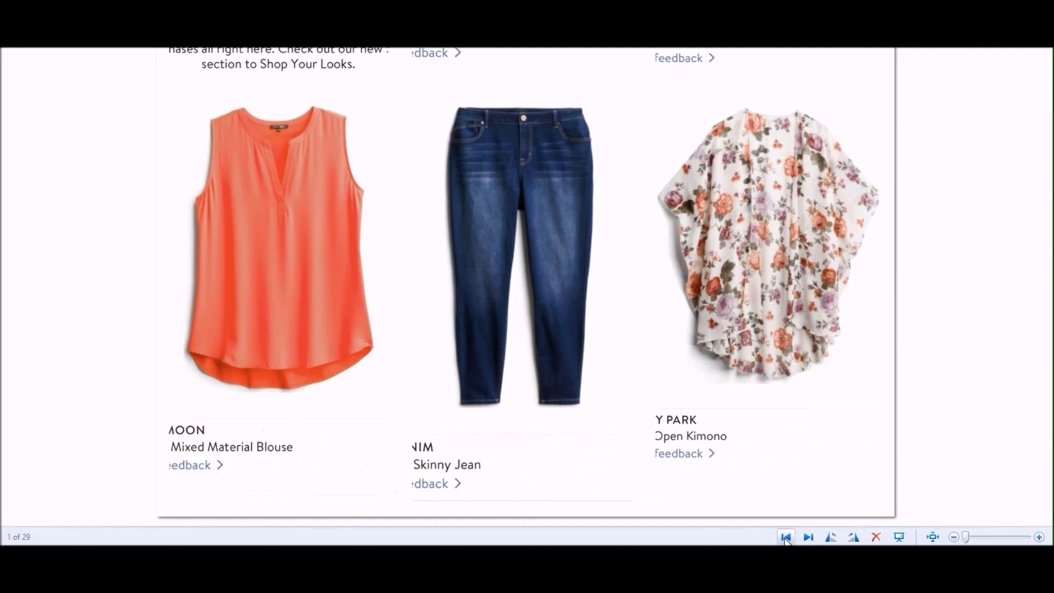